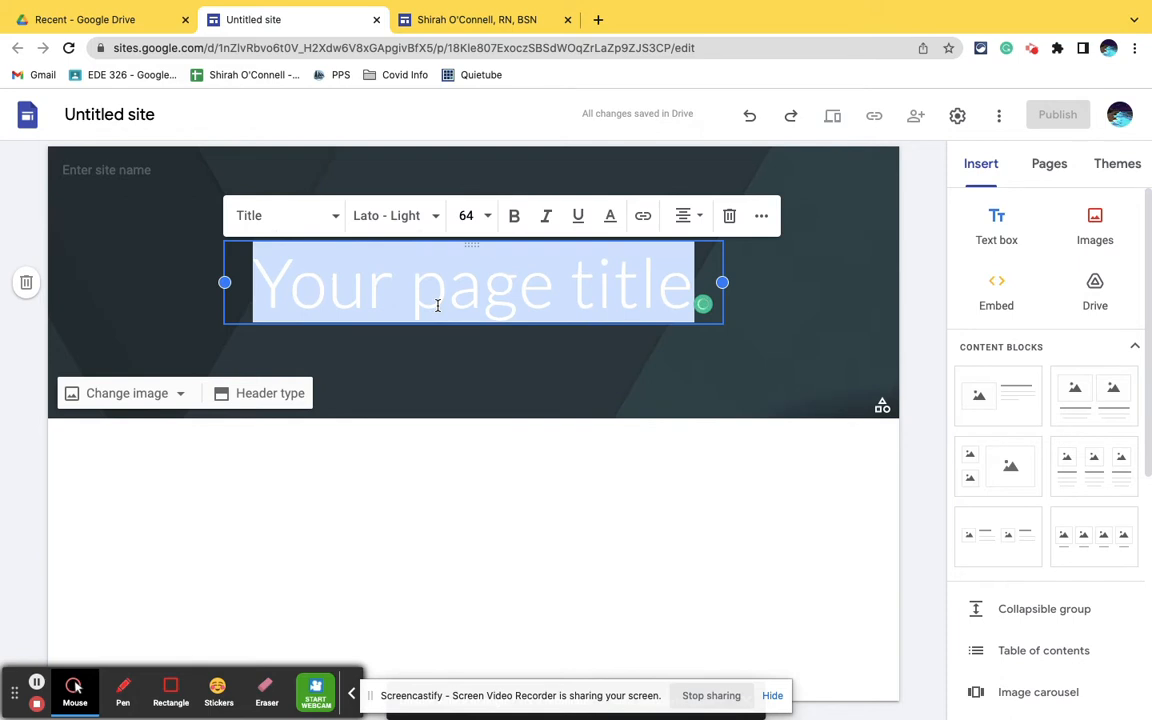
- Replace the placeholder page title in the header with "Nurse" followed by the nurse's first name
text(irah)
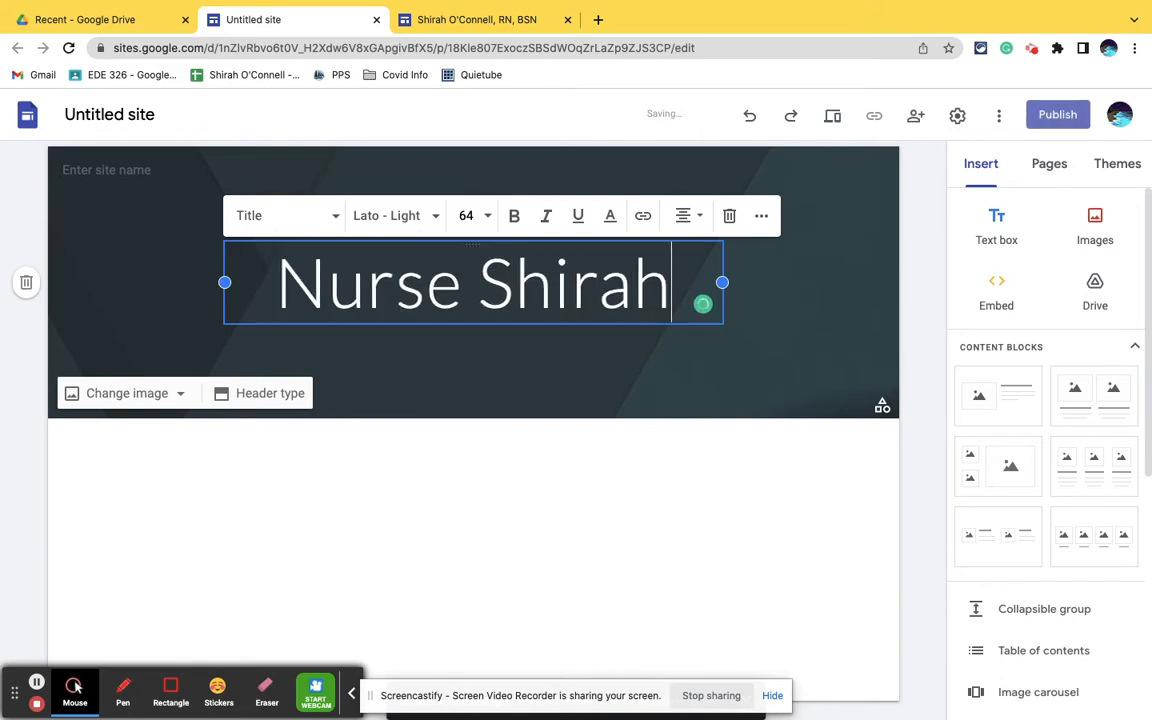
click(494, 448)
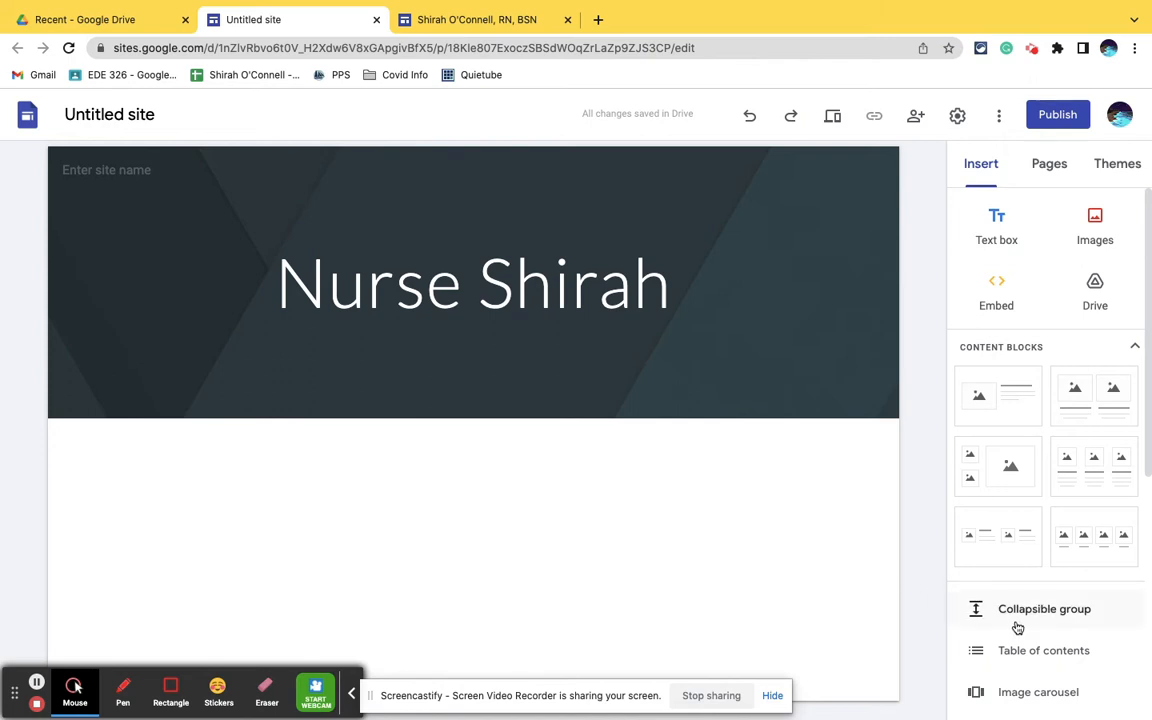
- Start a new image carousel and open the selection of existing images for it
scroll(1018, 627, down, 5)
scroll(1018, 627, up, 3)
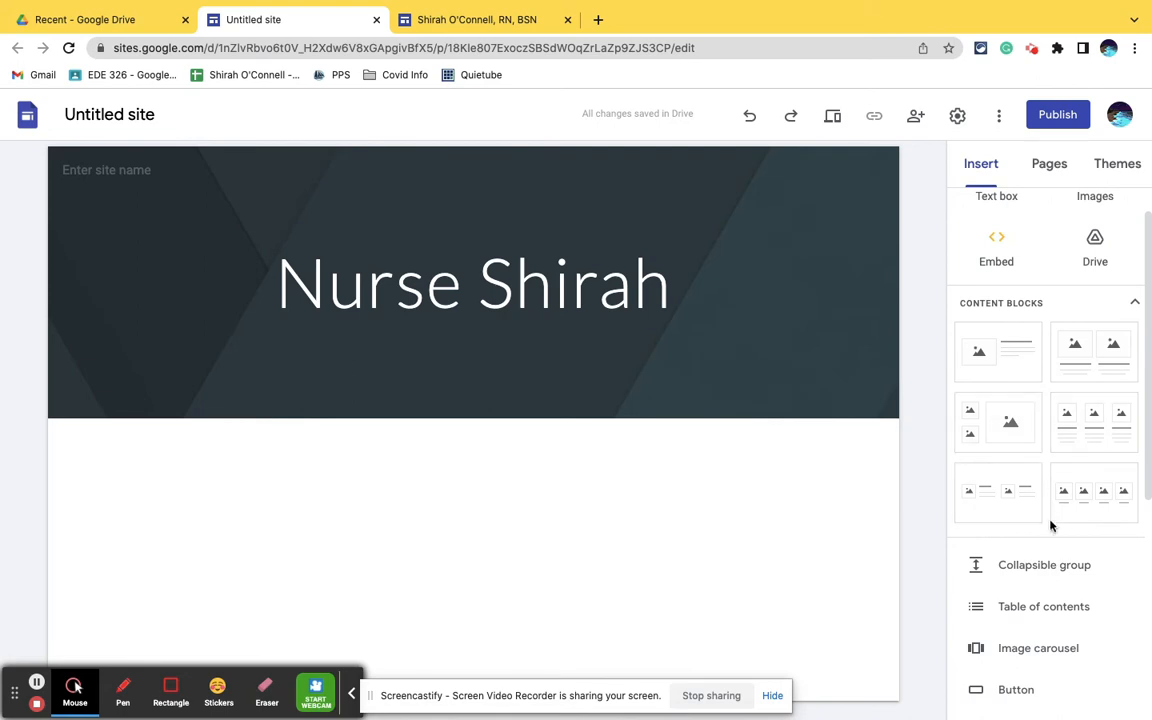
scroll(1094, 655, down, 1)
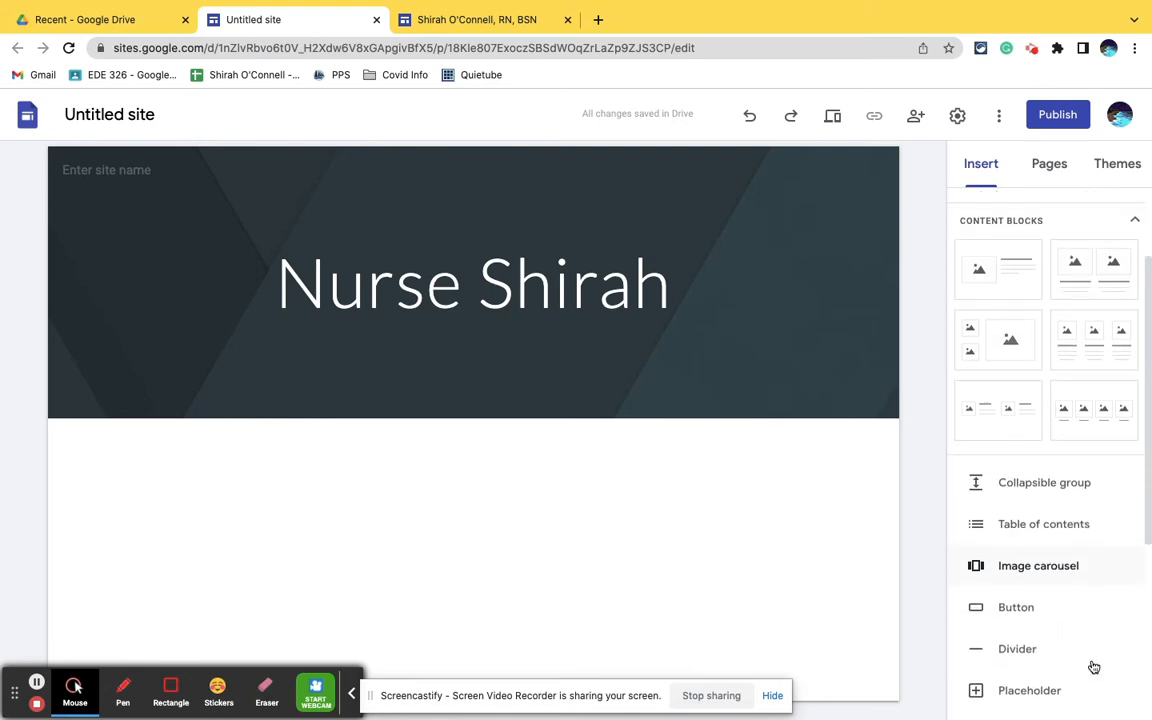
scroll(1094, 666, down, 2)
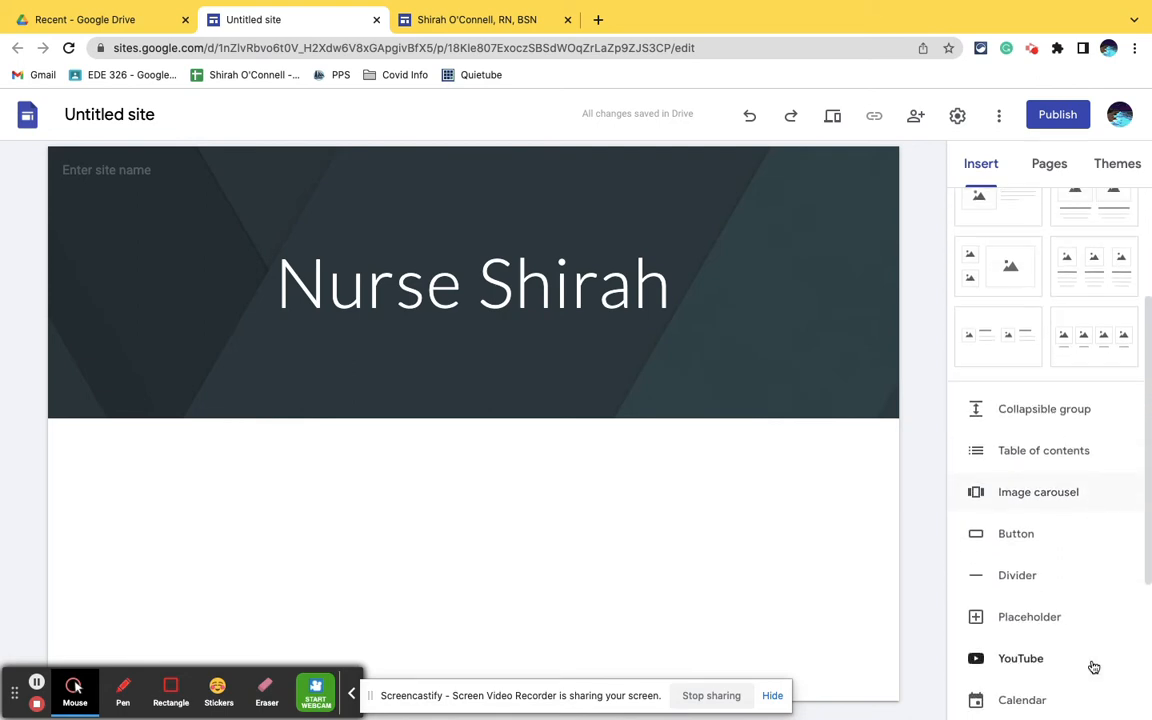
click(1022, 497)
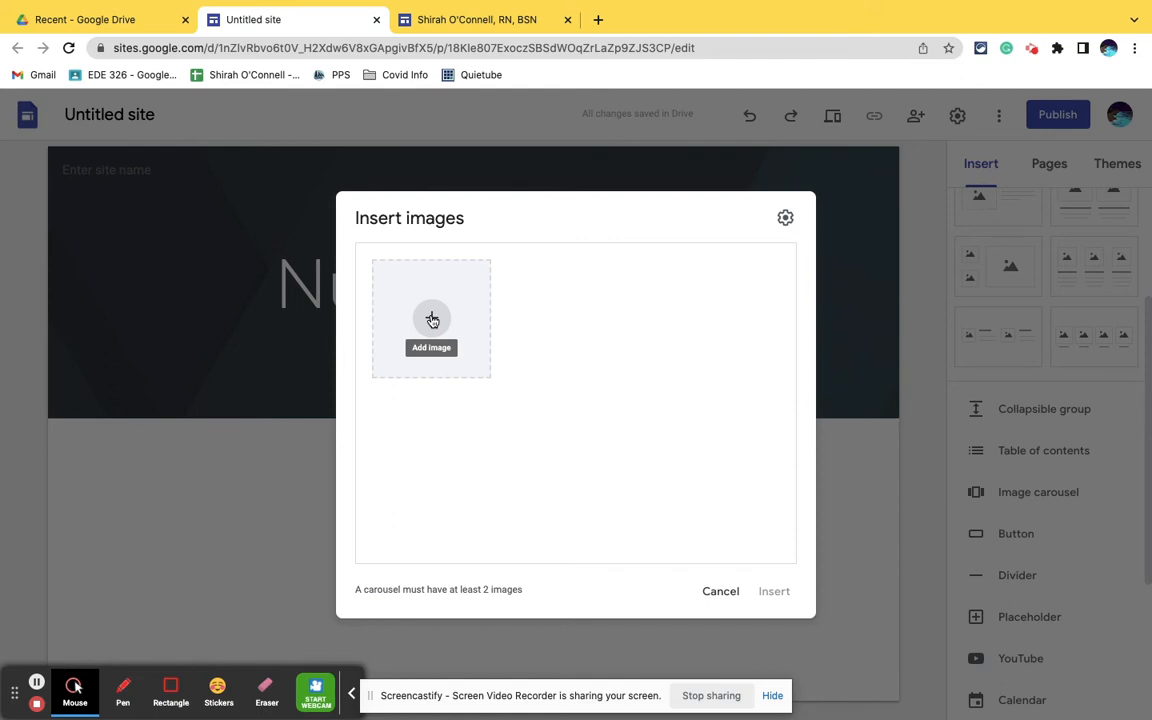
click(432, 320)
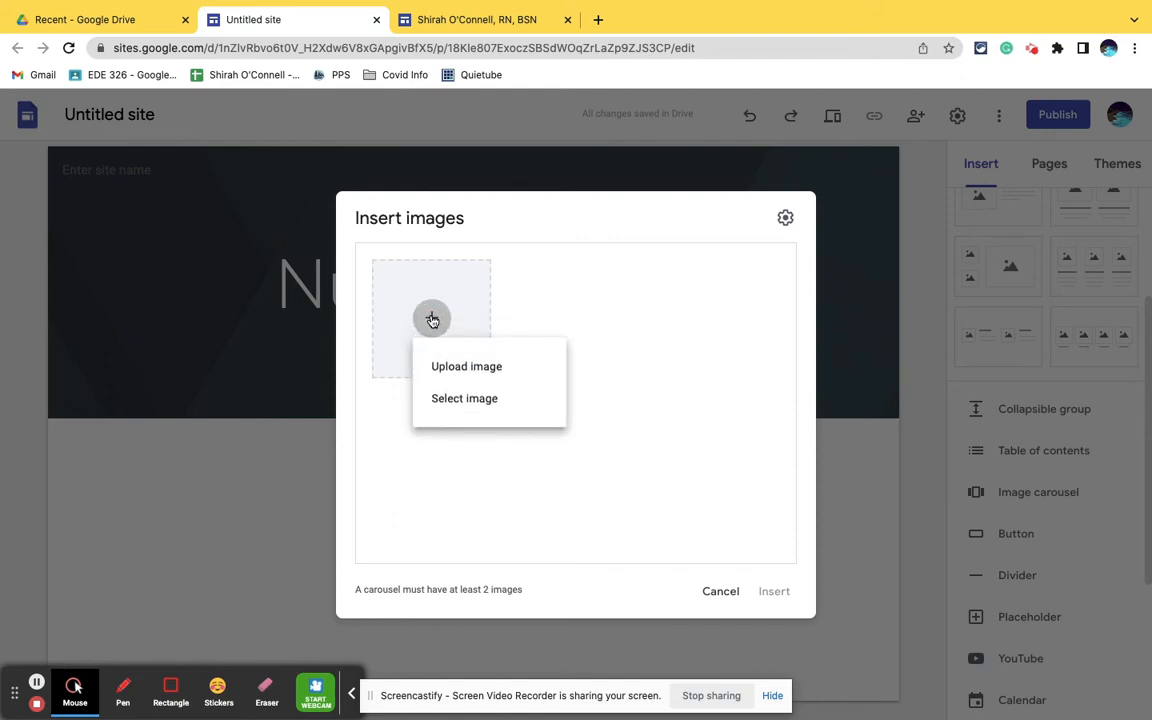
click(457, 400)
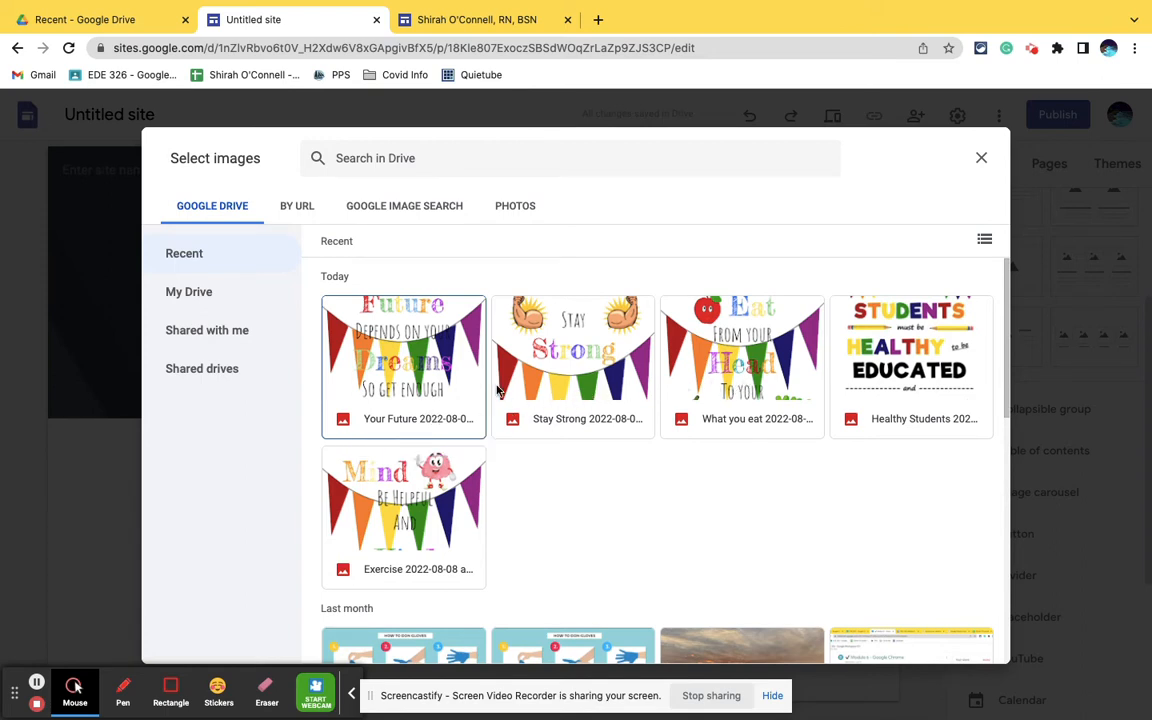
- Add the Your Future, Stay Strong, What you eat, Healthy Students and Exercise images from Google Drive to the carousel
click(437, 397)
click(576, 387)
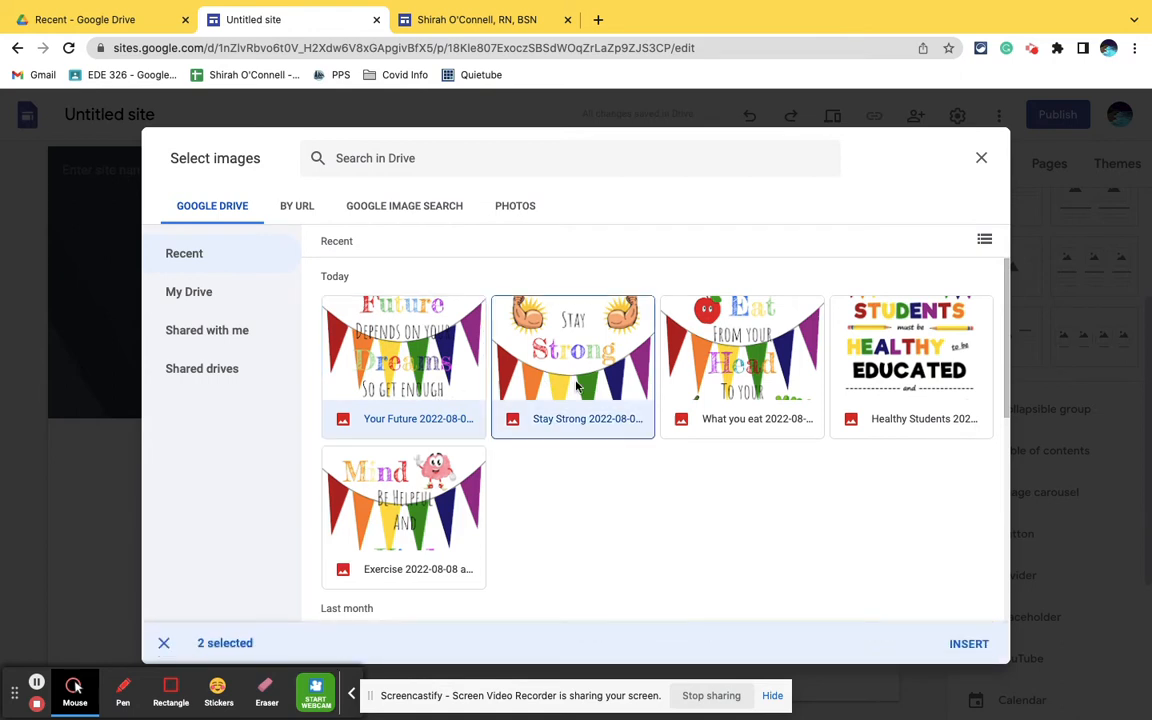
click(663, 350)
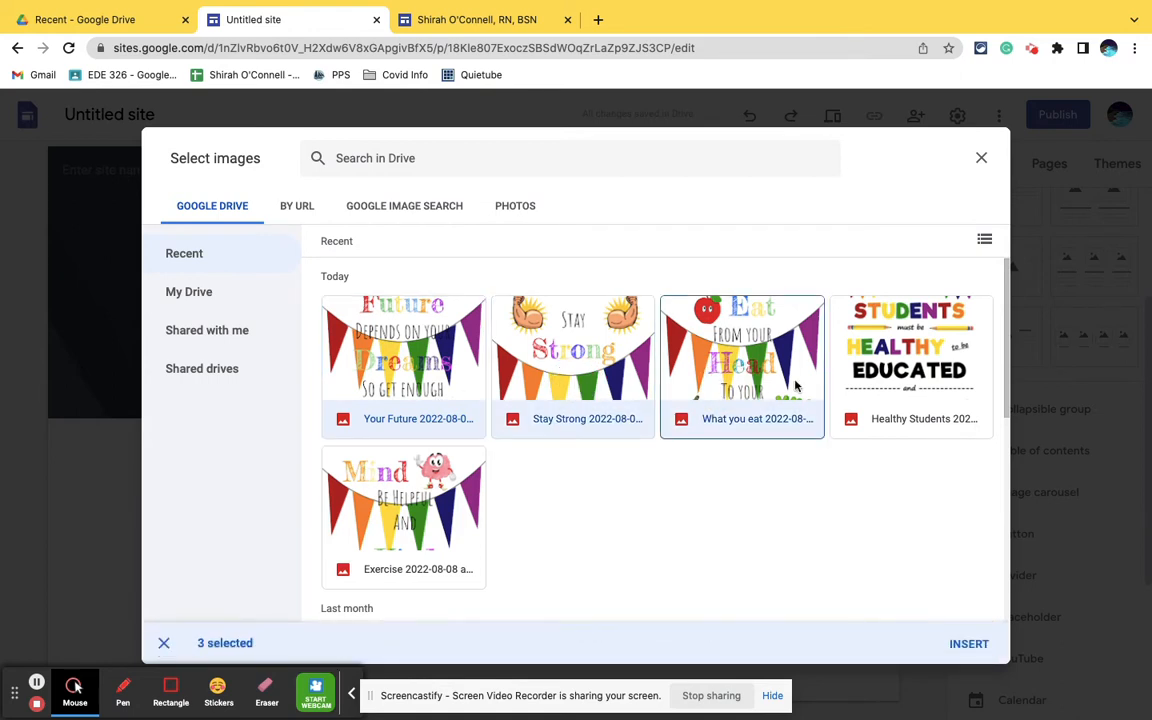
click(883, 378)
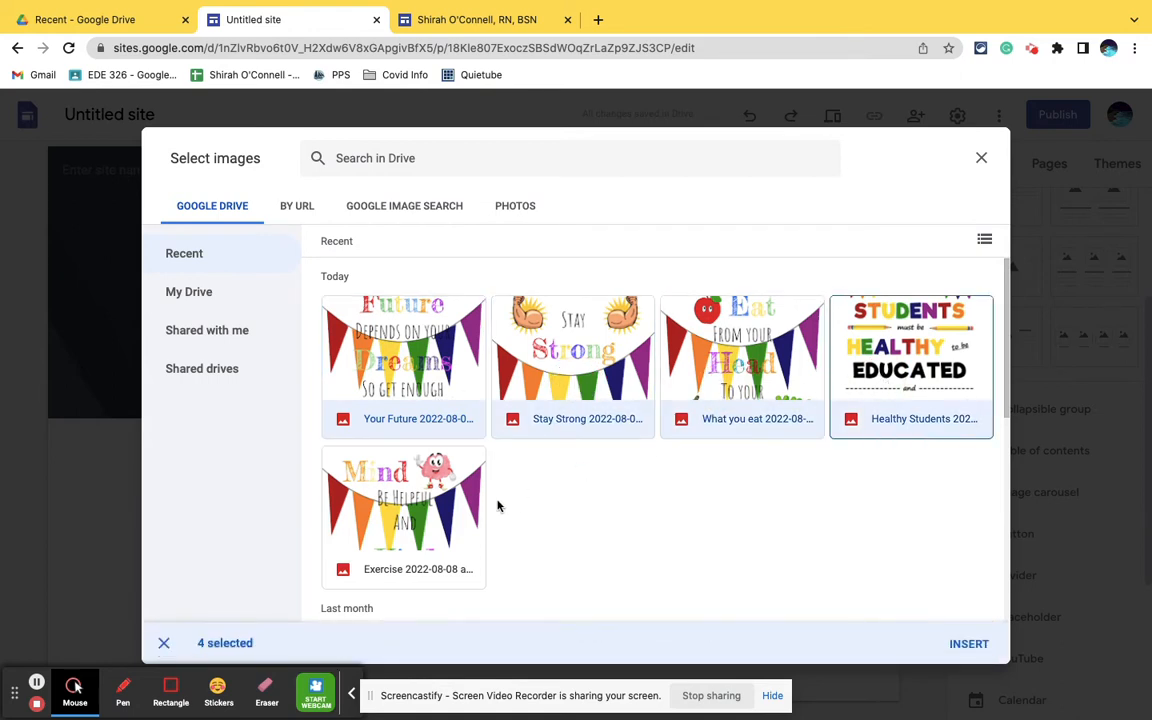
click(424, 526)
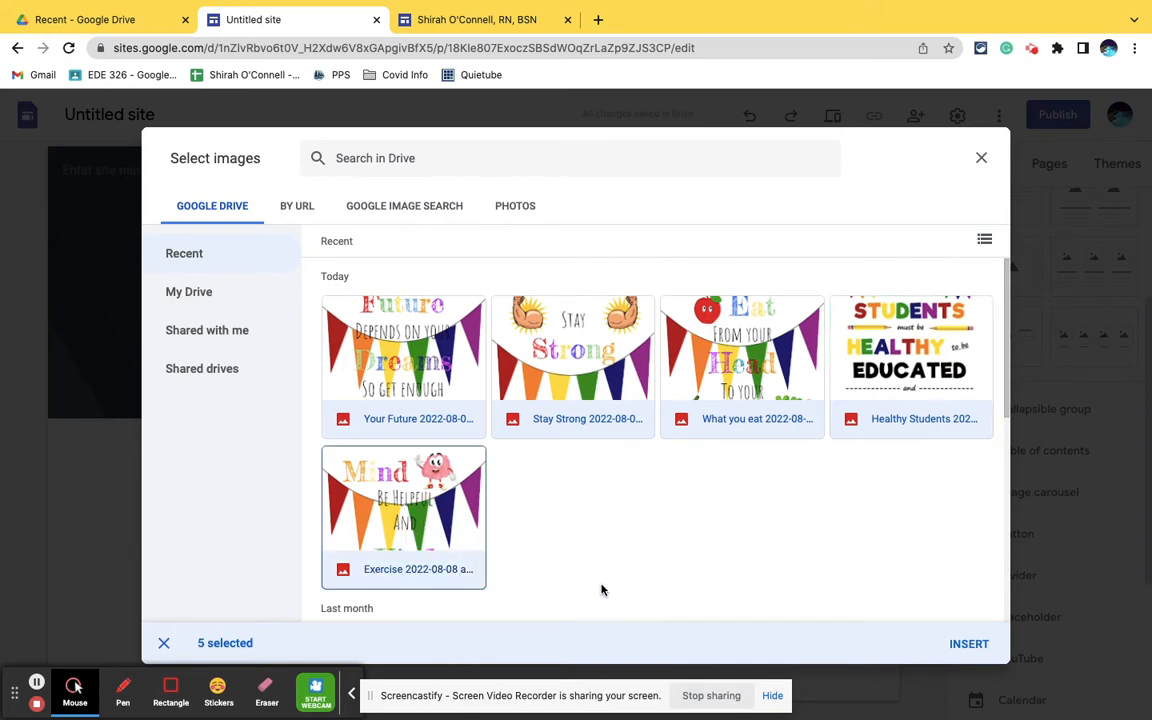
click(968, 645)
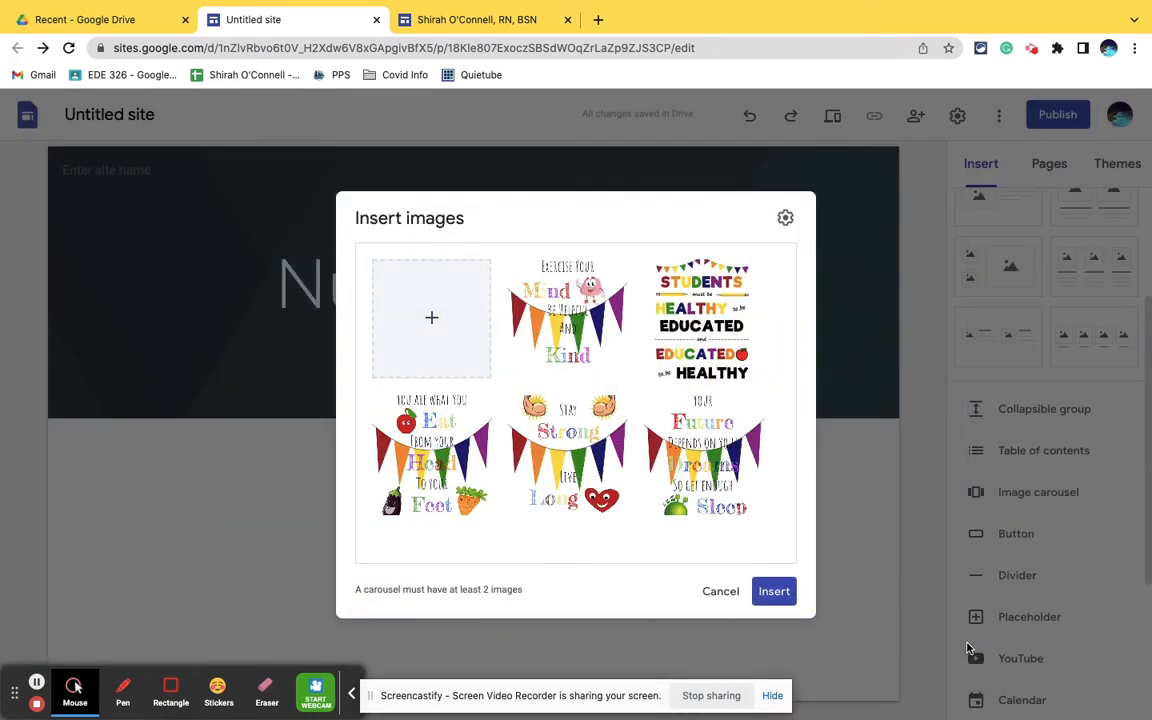
- Move the "Students must be healthy to be educated" image to first place and insert the carousel on the page
mouse_move(731, 339)
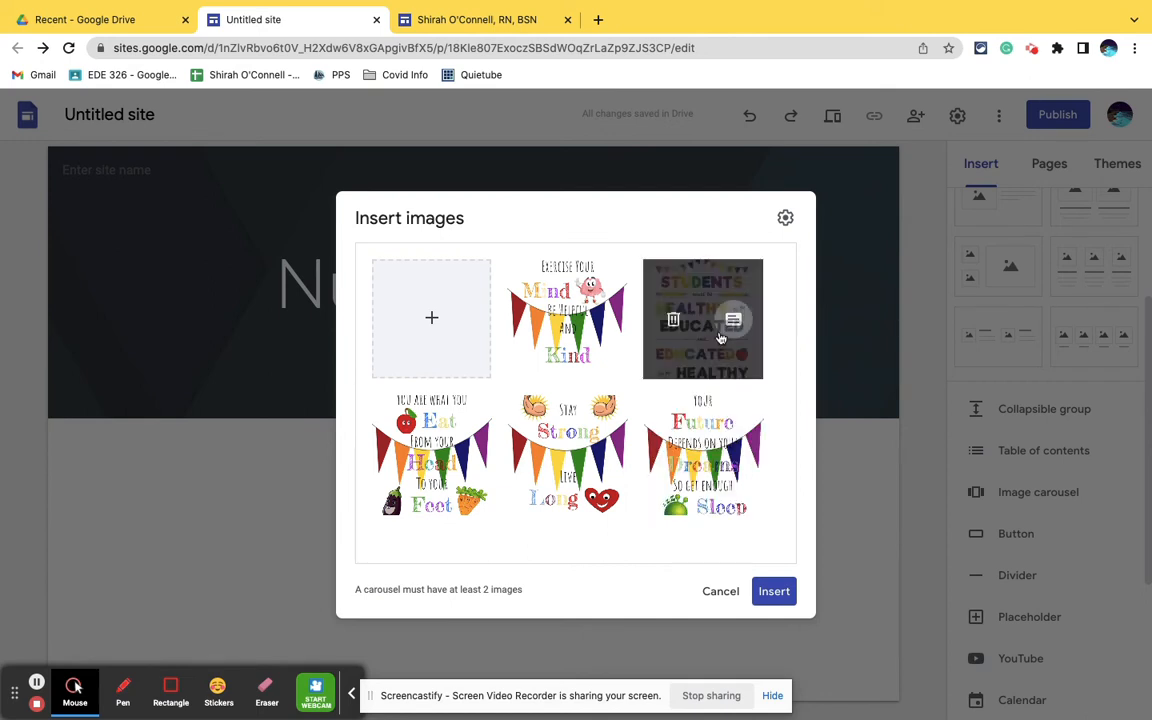
drag(697, 346, 550, 287)
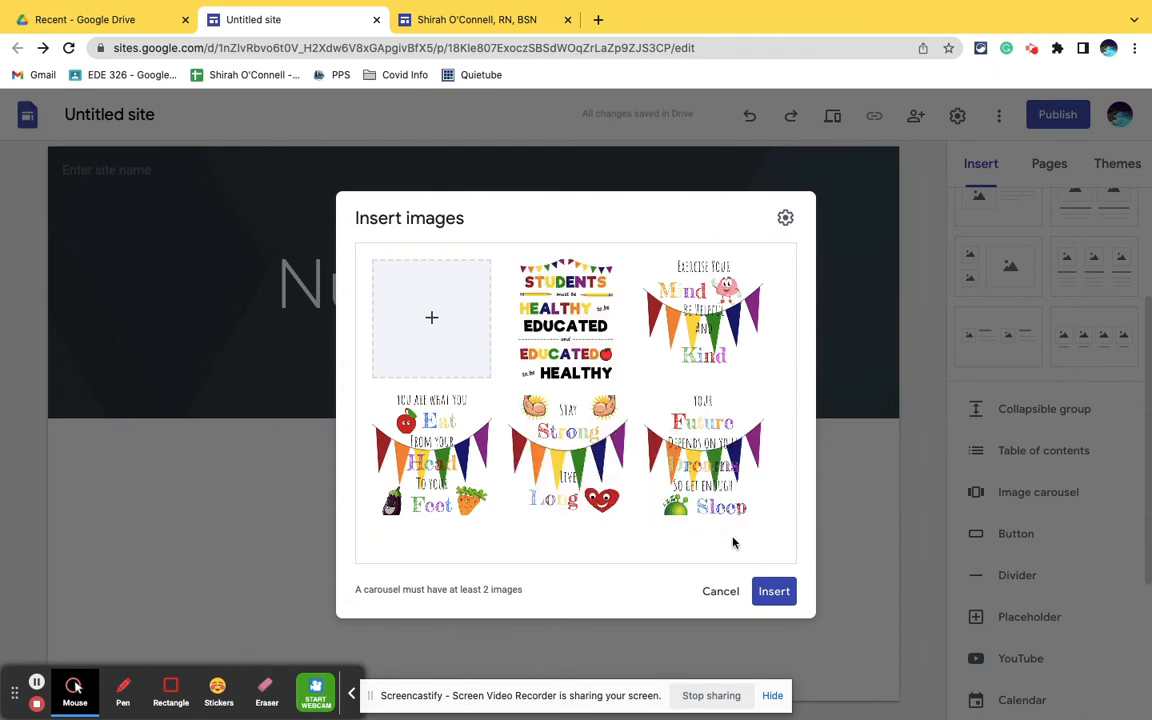
click(780, 601)
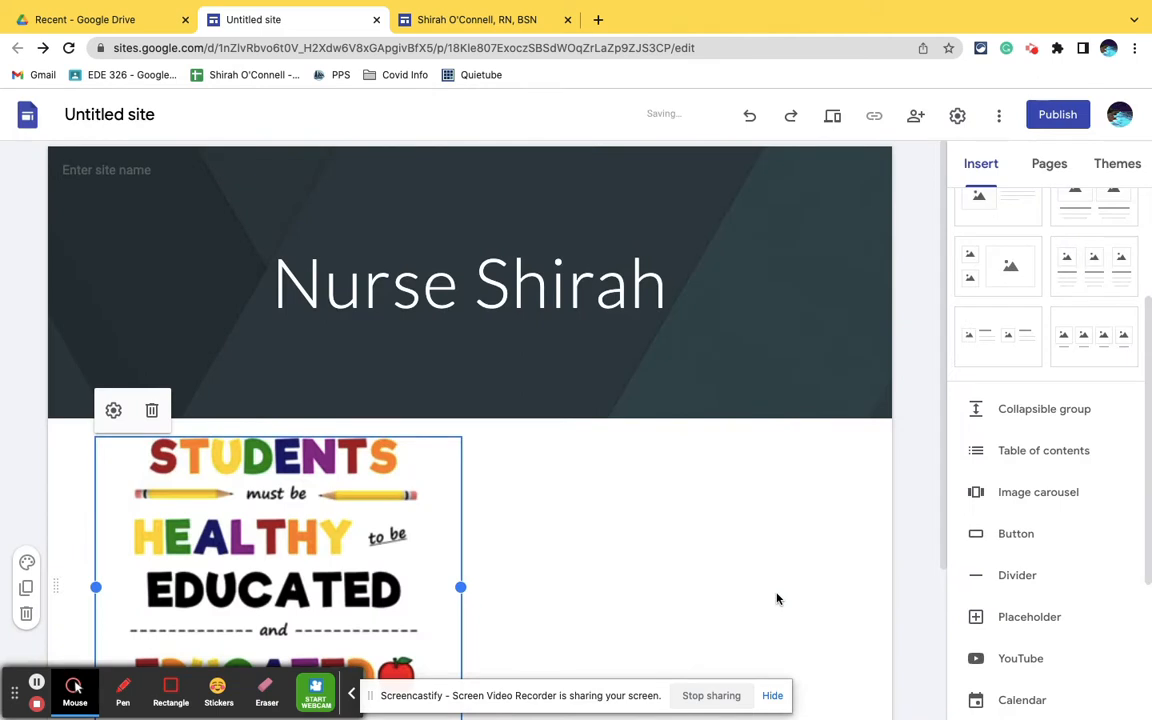
- Move the image carousel to the horizontal centre of its page section
click(360, 535)
drag(360, 535, 484, 510)
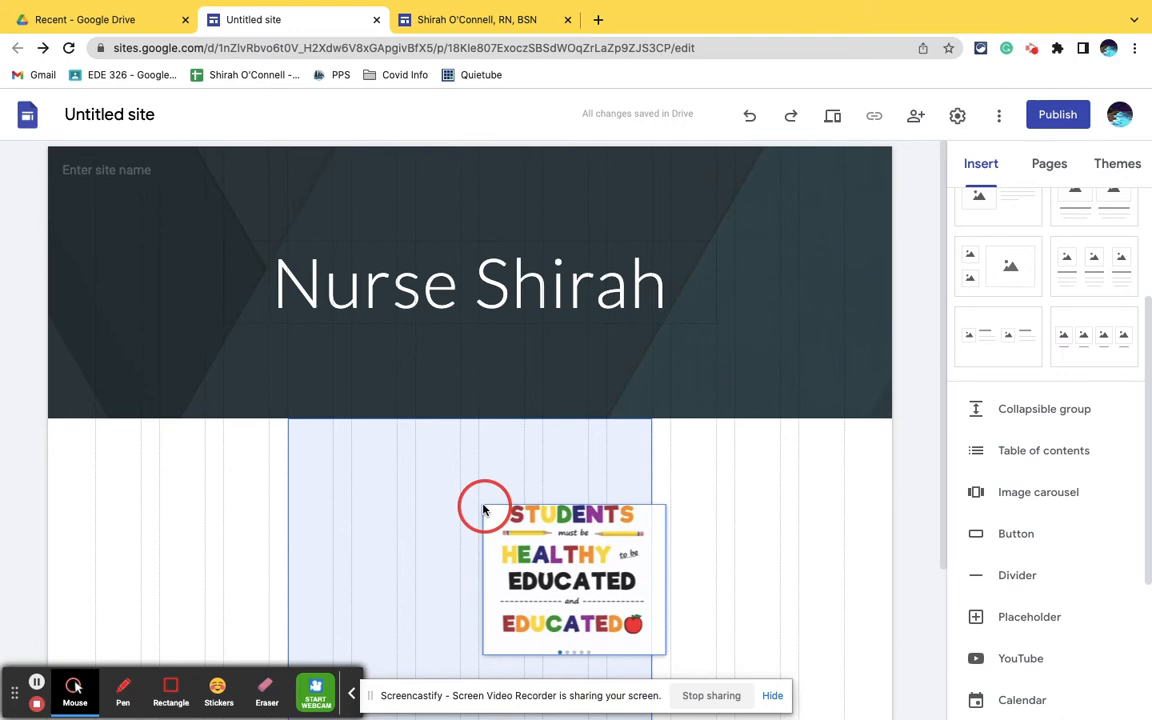
drag(483, 510, 483, 510)
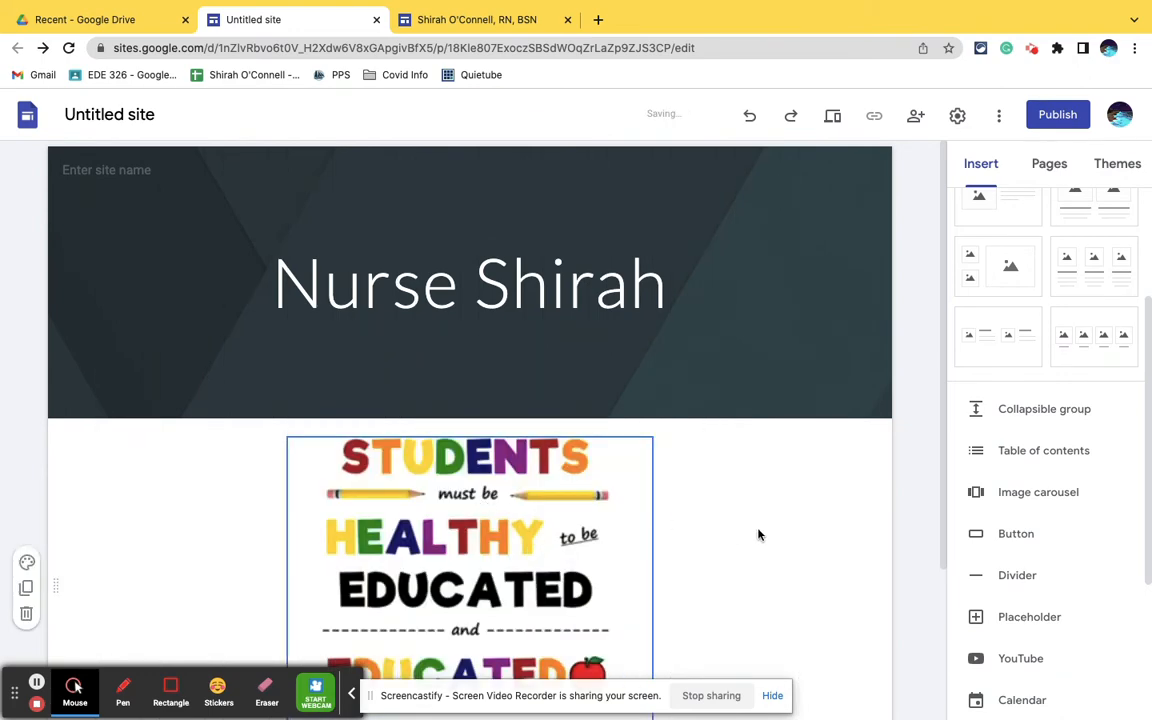
- Extend the carousel's height downward until the whole "Students must be healthy" poster fits inside it
scroll(758, 535, down, 3)
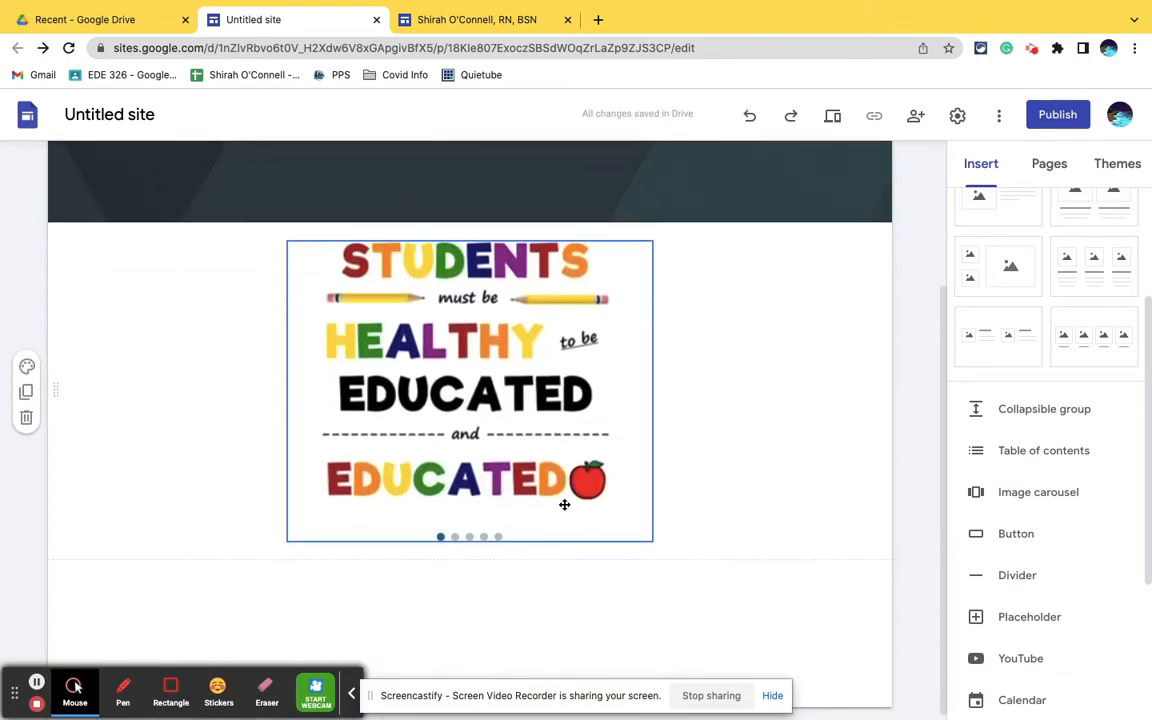
click(565, 505)
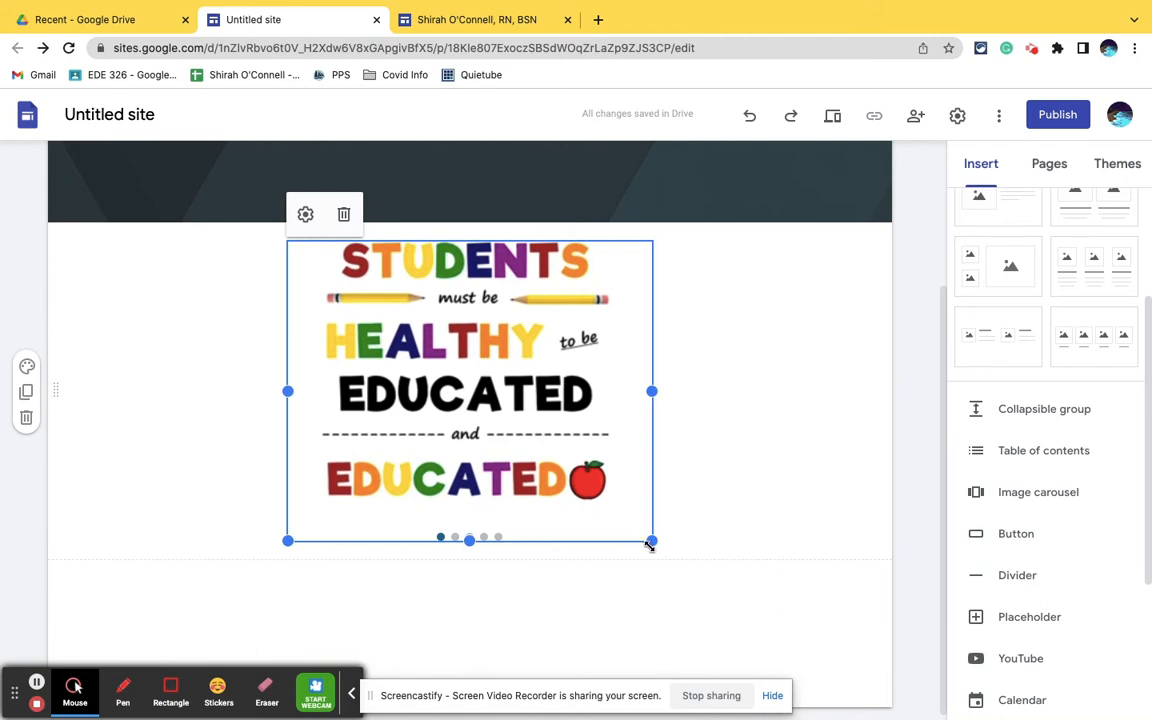
drag(470, 541, 466, 690)
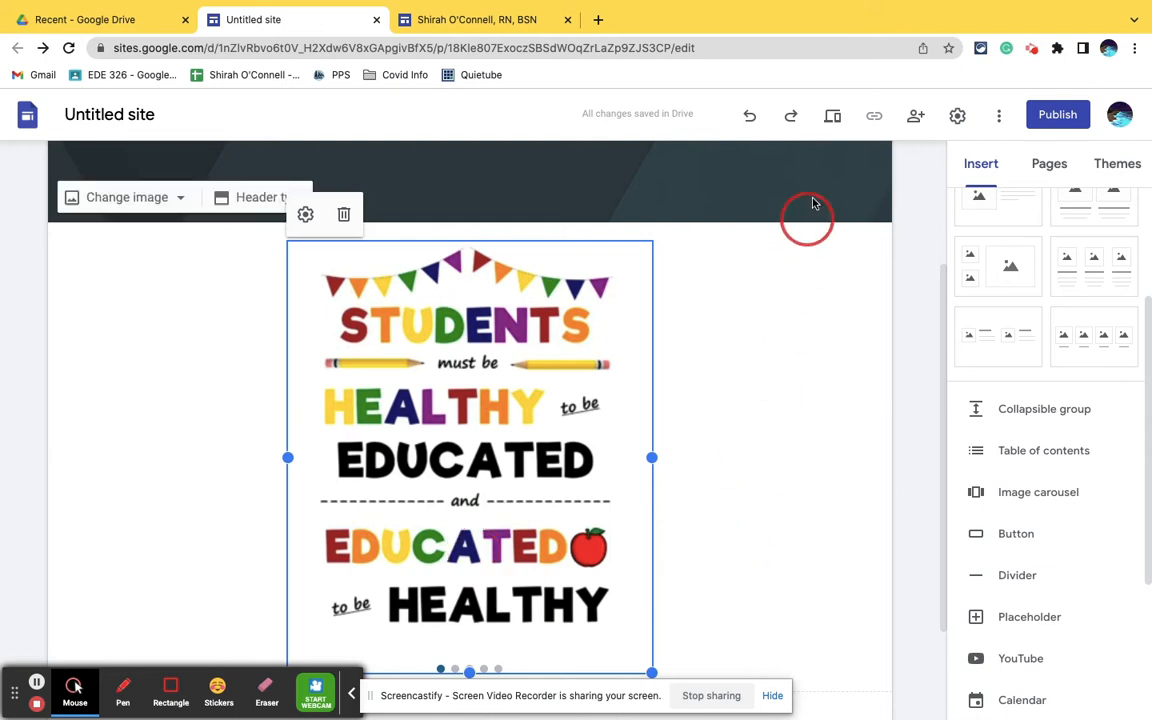
- Preview the site, go through all the carousel images until the first one returns, and exit the preview
click(834, 120)
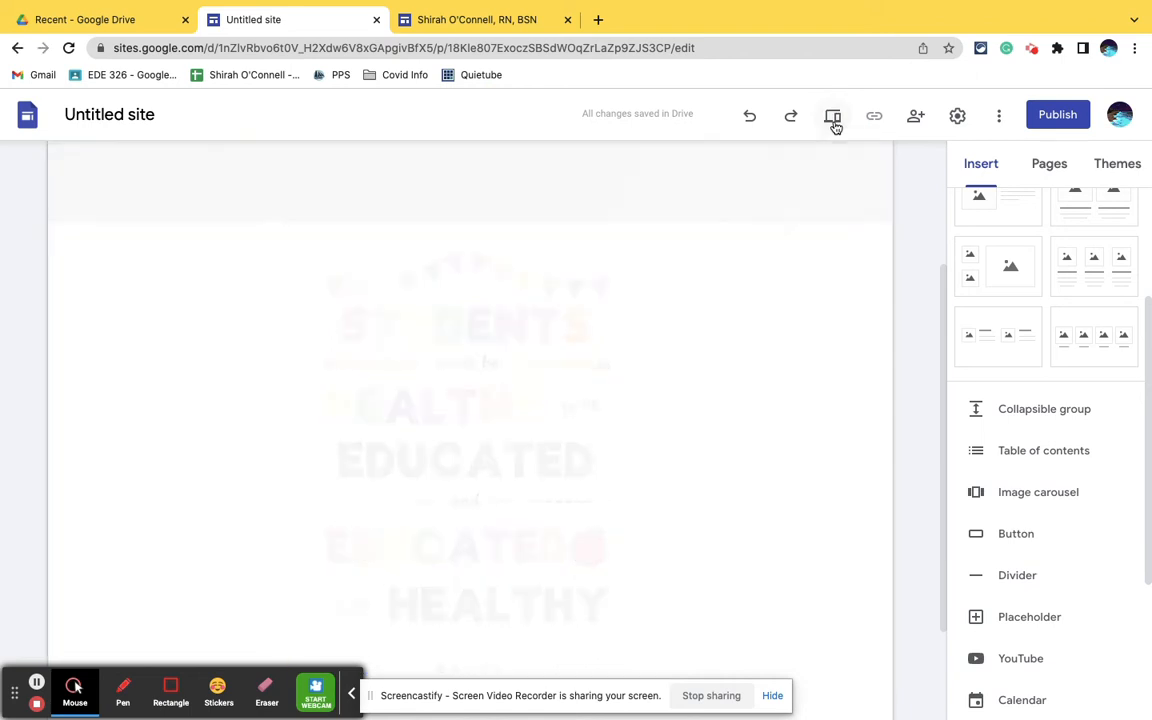
scroll(770, 386, down, 4)
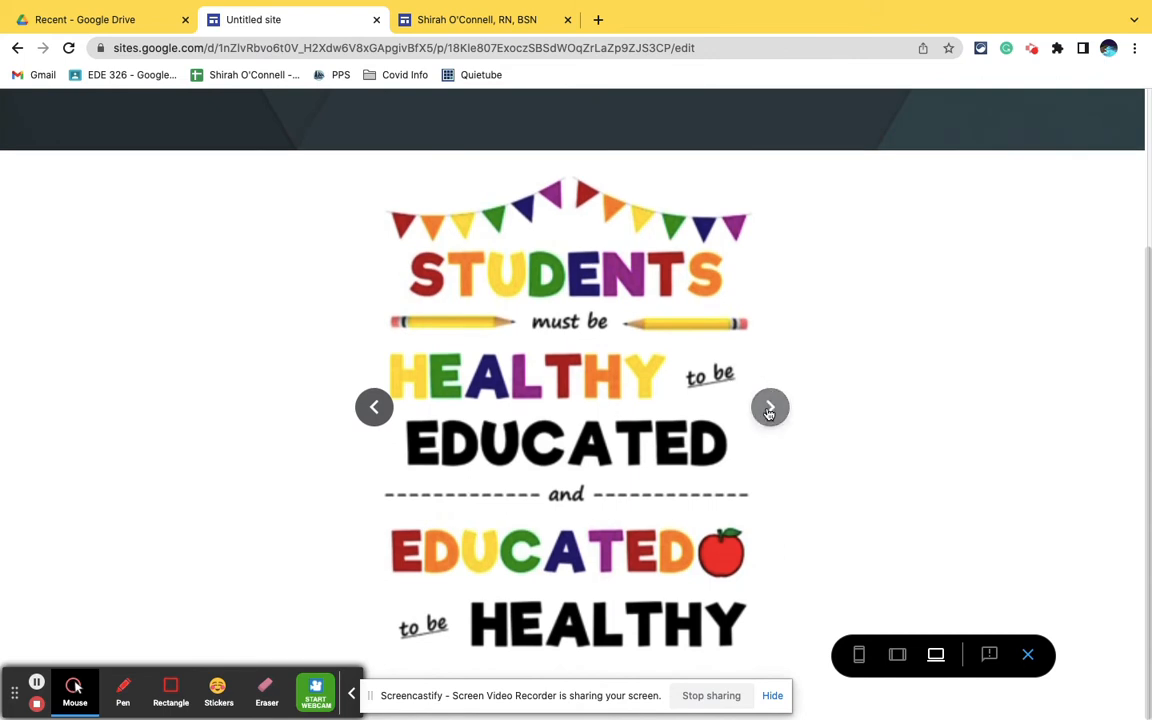
click(772, 700)
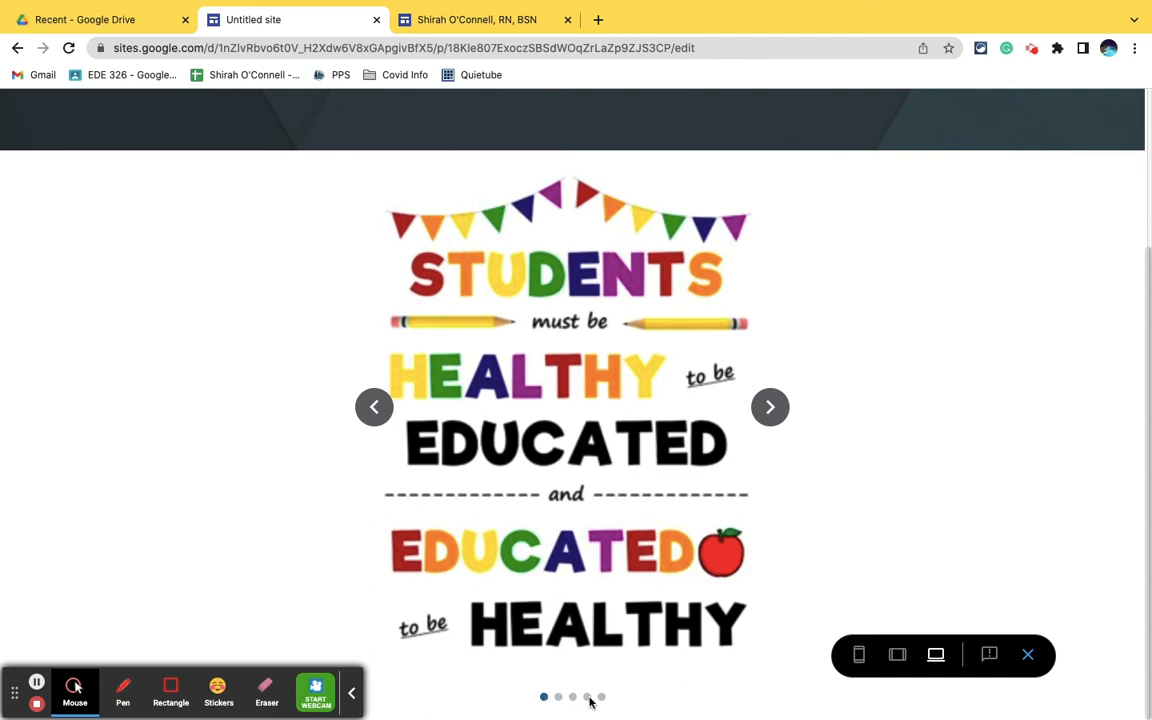
click(771, 412)
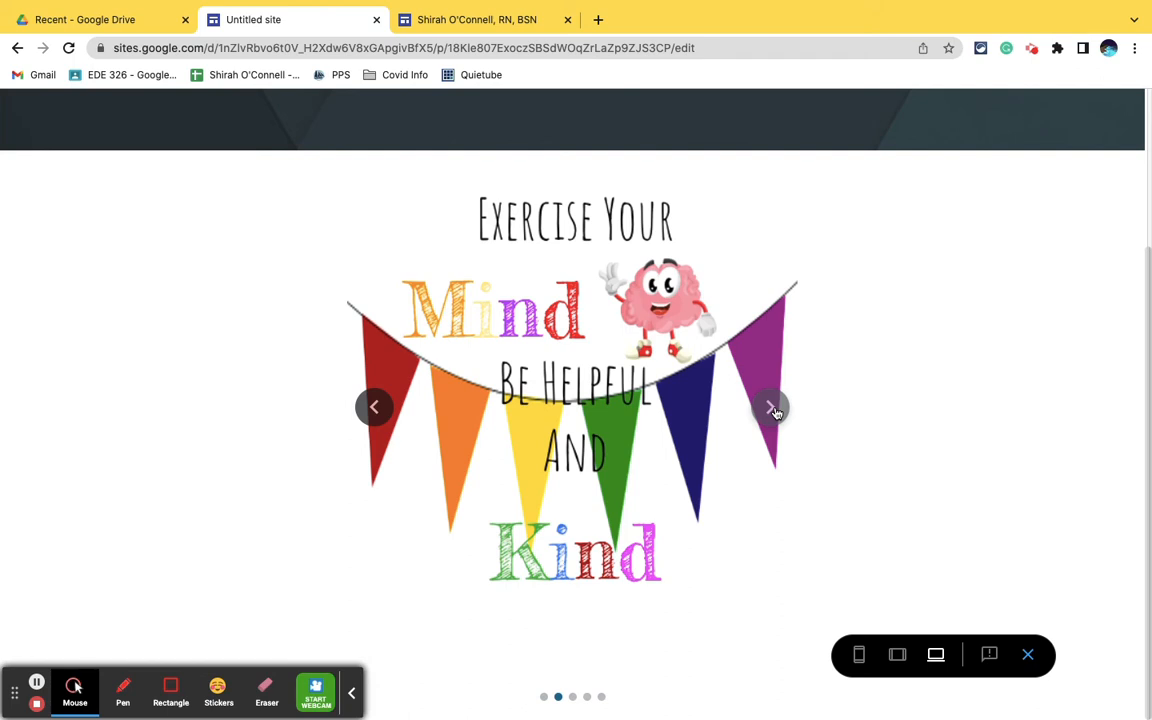
click(774, 412)
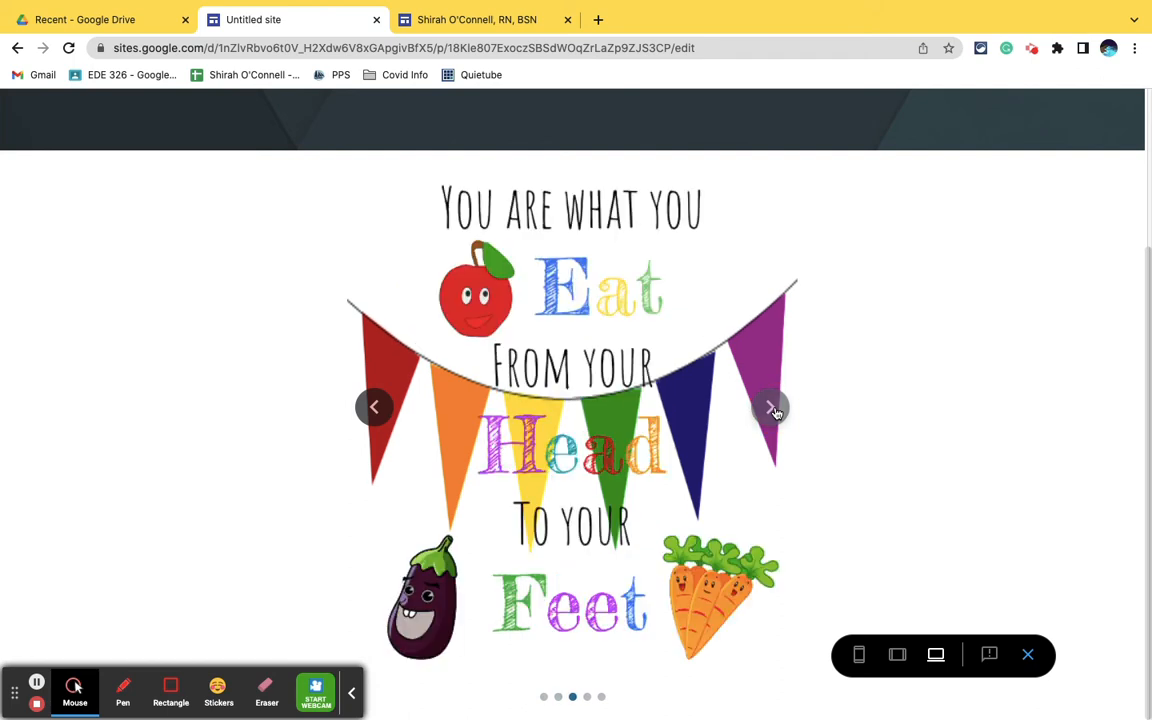
click(774, 412)
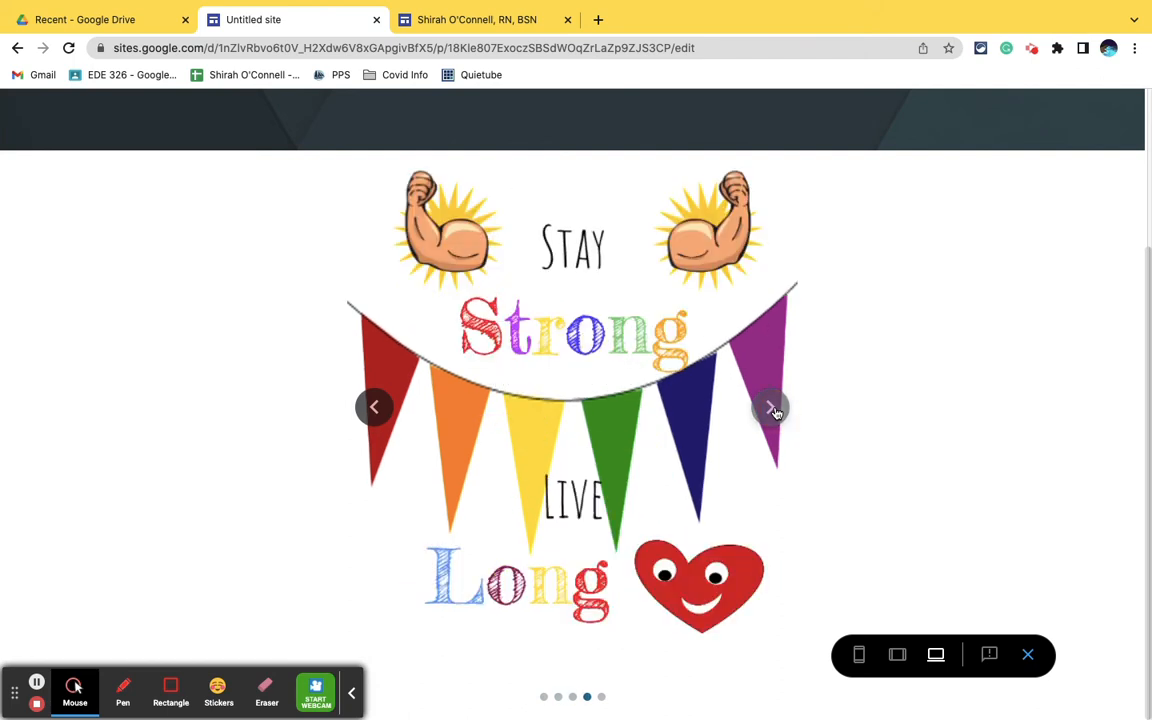
click(773, 411)
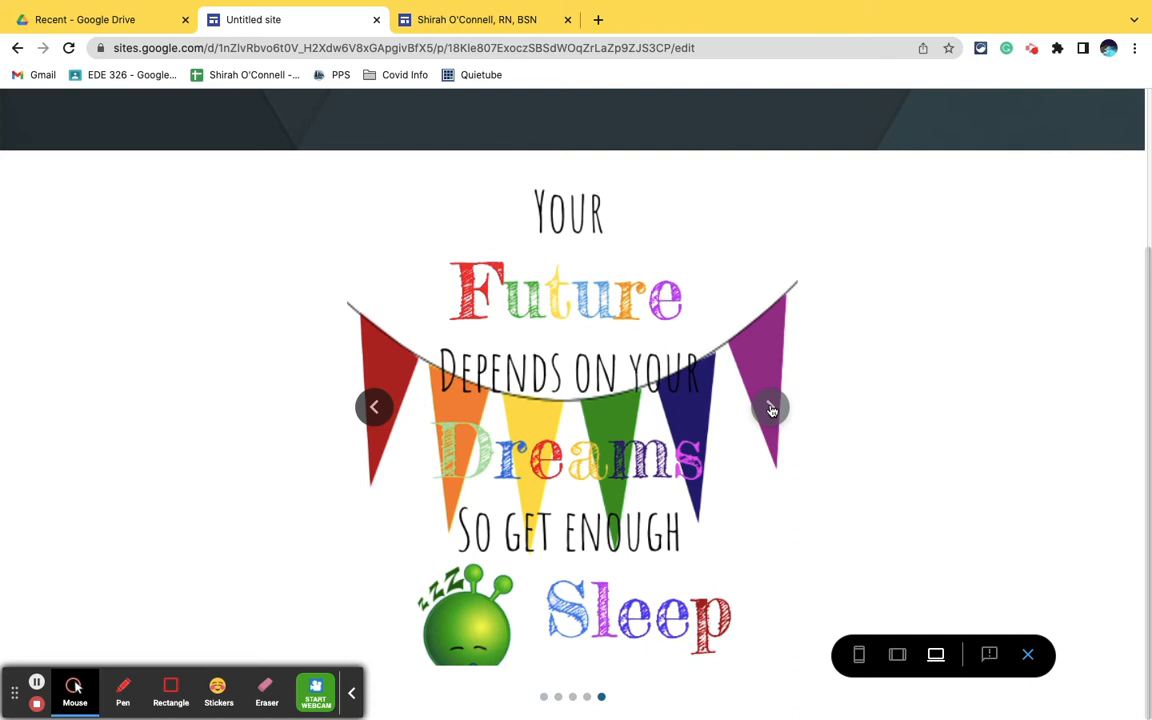
click(772, 411)
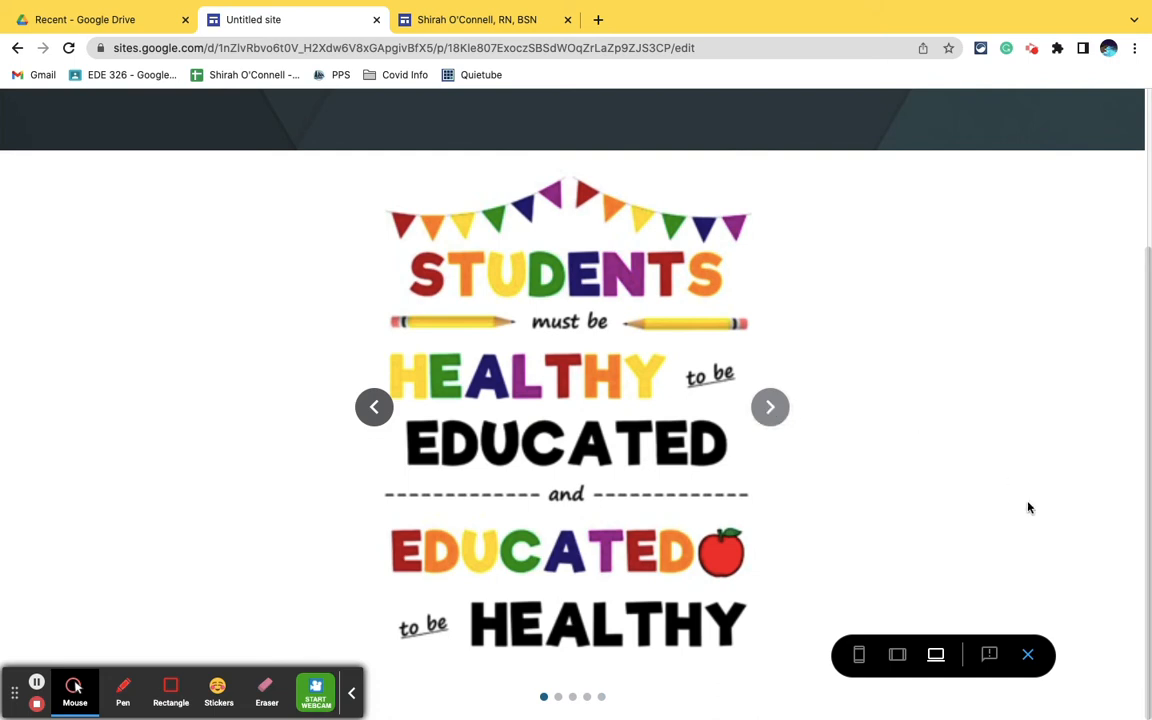
click(1027, 652)
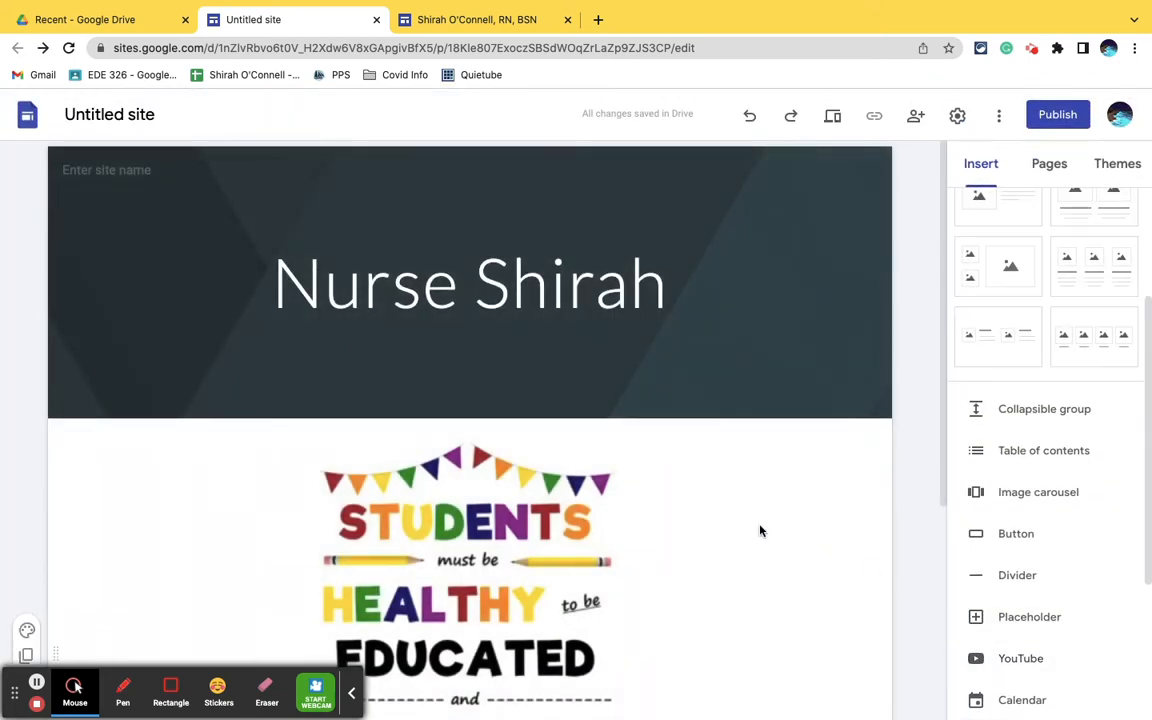
- Turn off the carousel's dots, enable Auto start with the Fast transition speed, and update the carousel
click(547, 450)
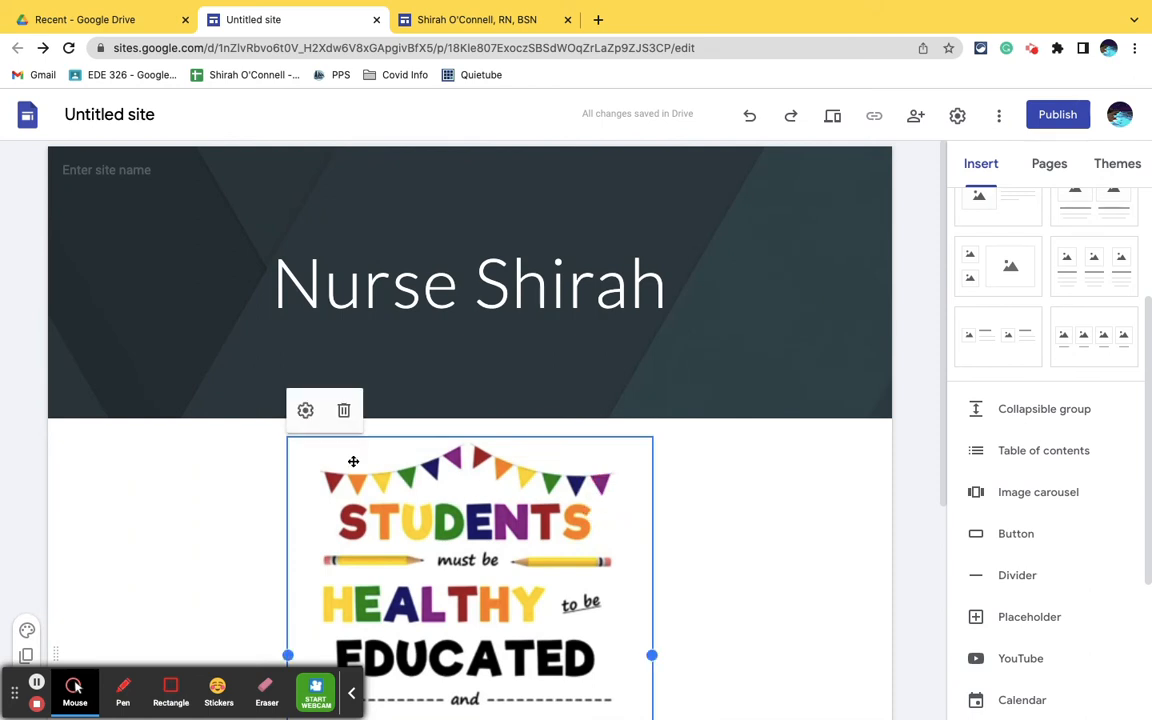
click(305, 410)
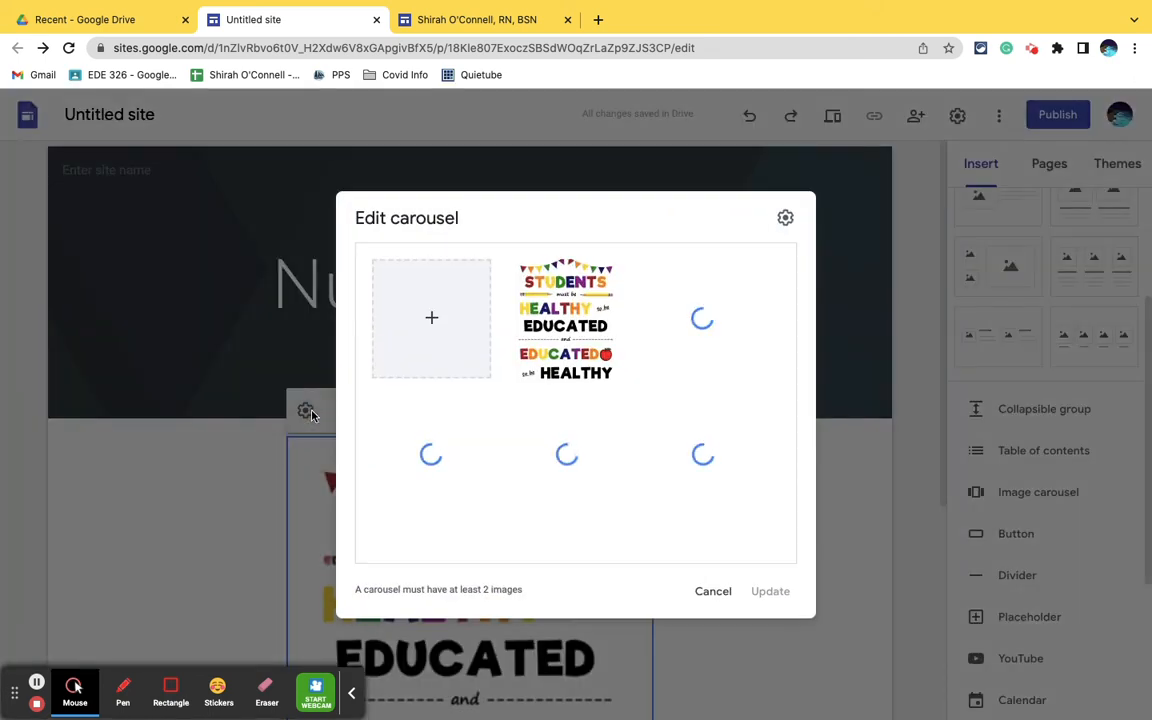
click(785, 221)
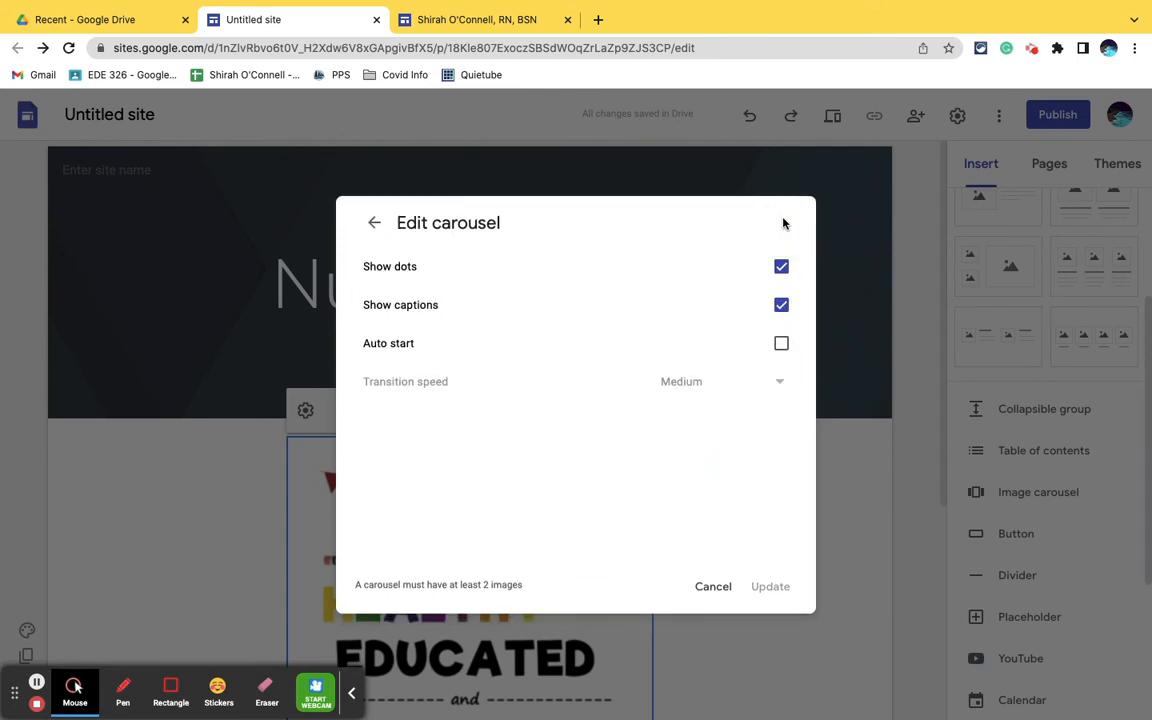
click(781, 267)
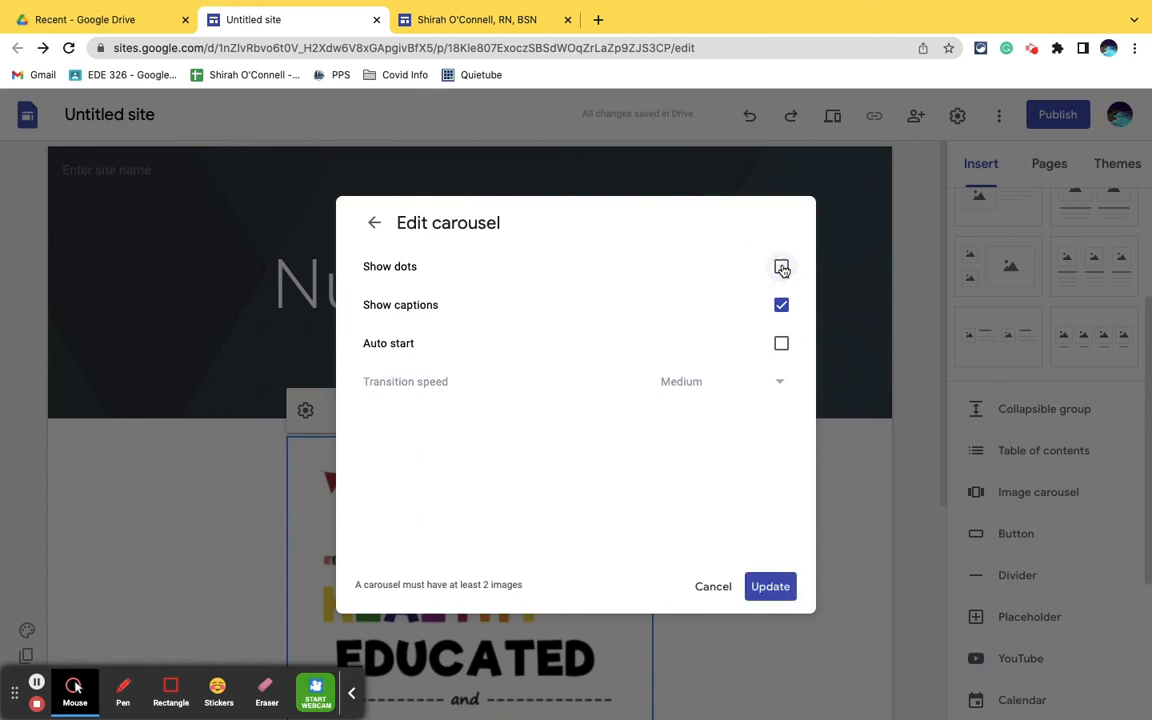
click(781, 344)
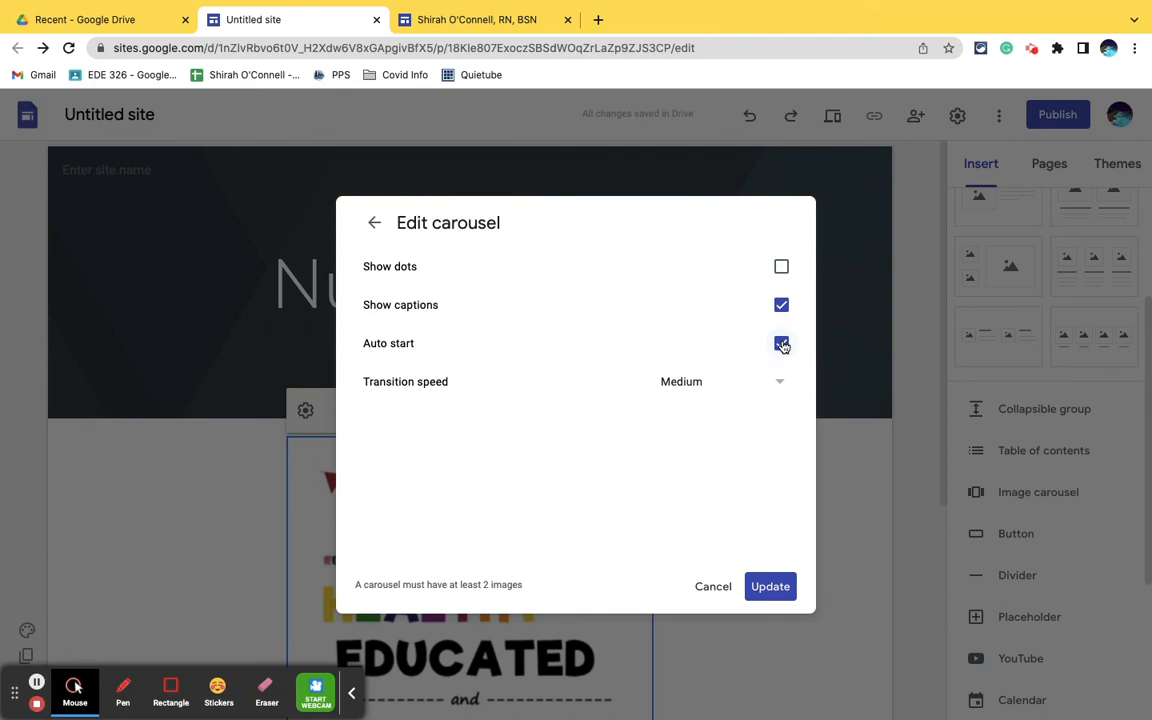
click(784, 382)
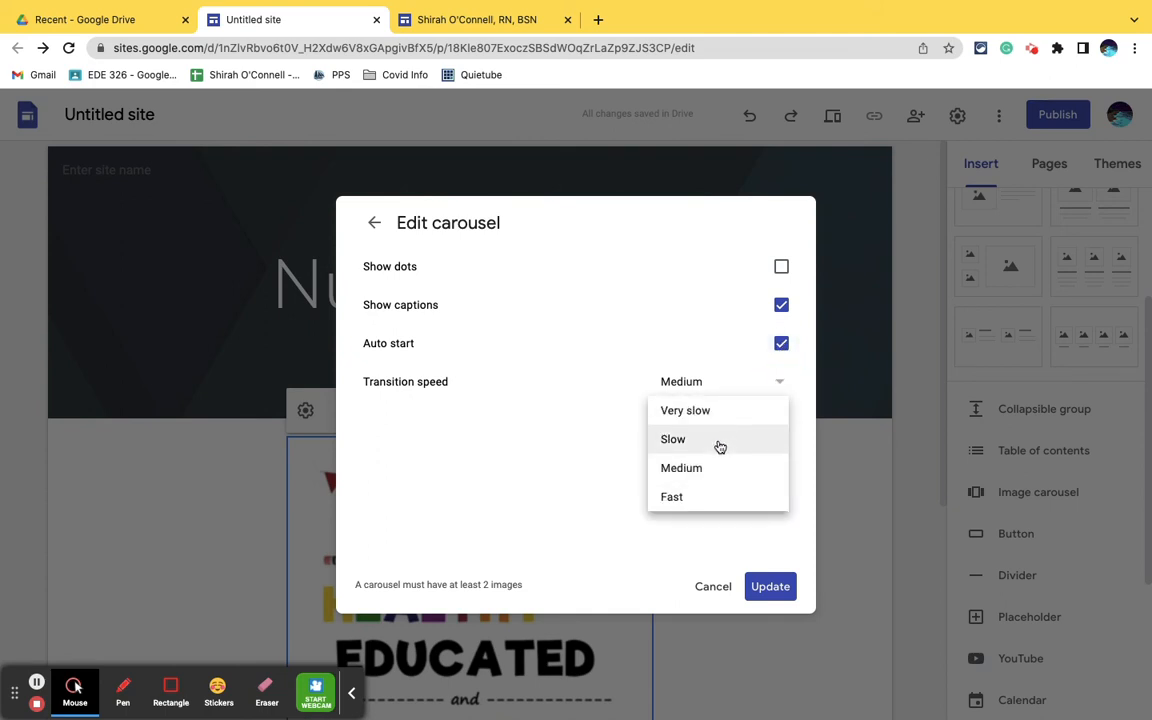
click(674, 499)
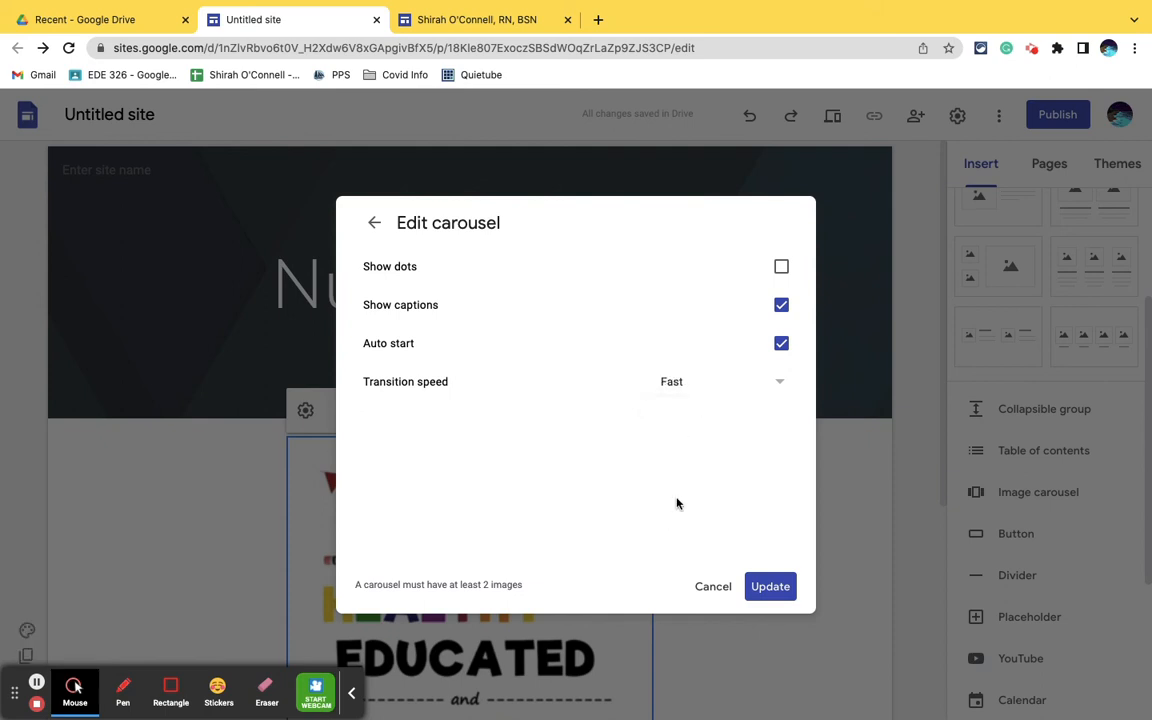
click(767, 586)
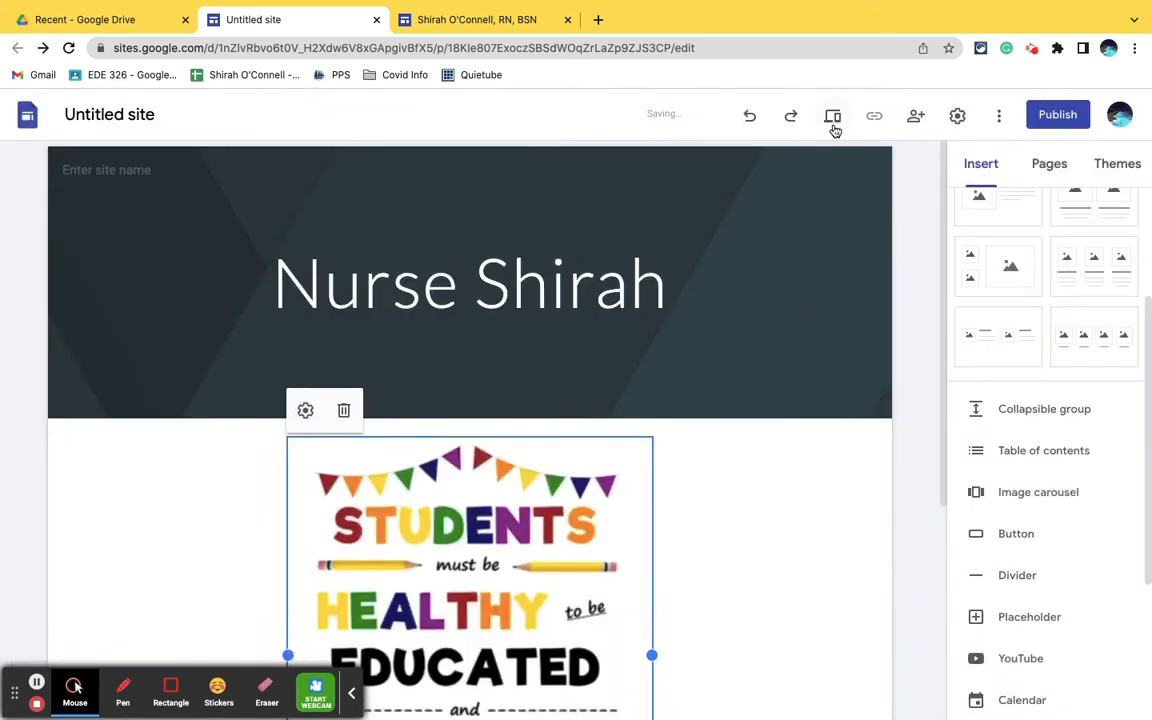
- Preview the site to watch the carousel's automatic transitions at Fast speed, and exit the preview
click(832, 125)
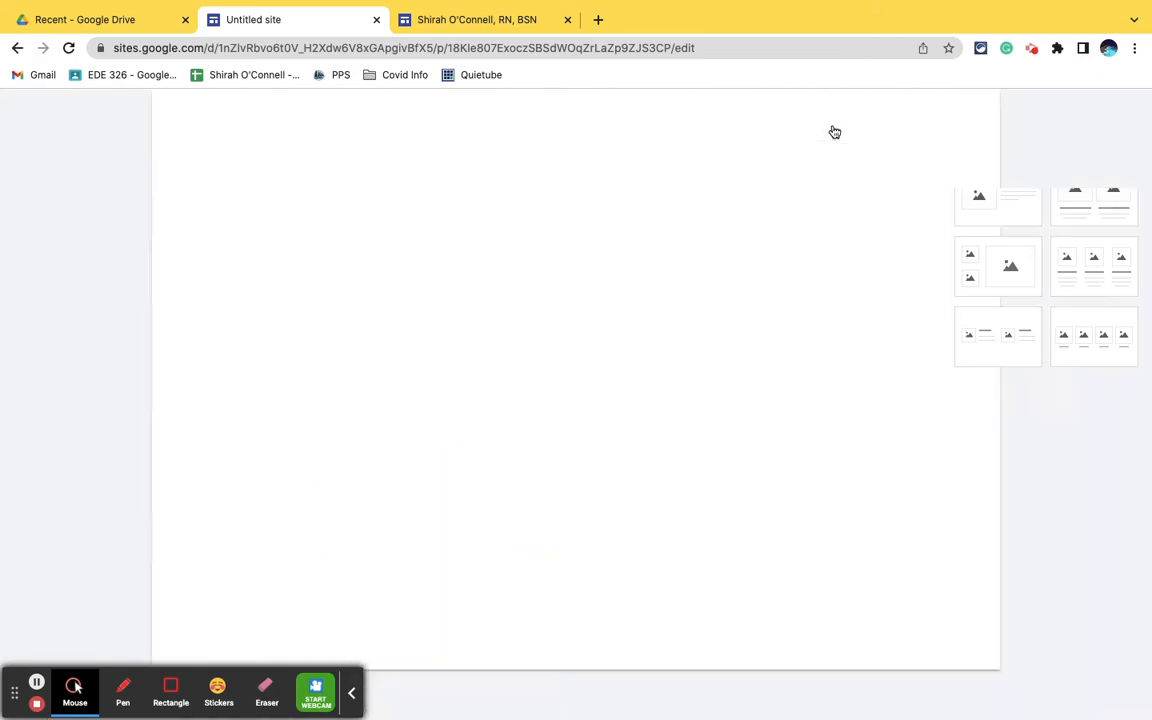
scroll(842, 397, down, 3)
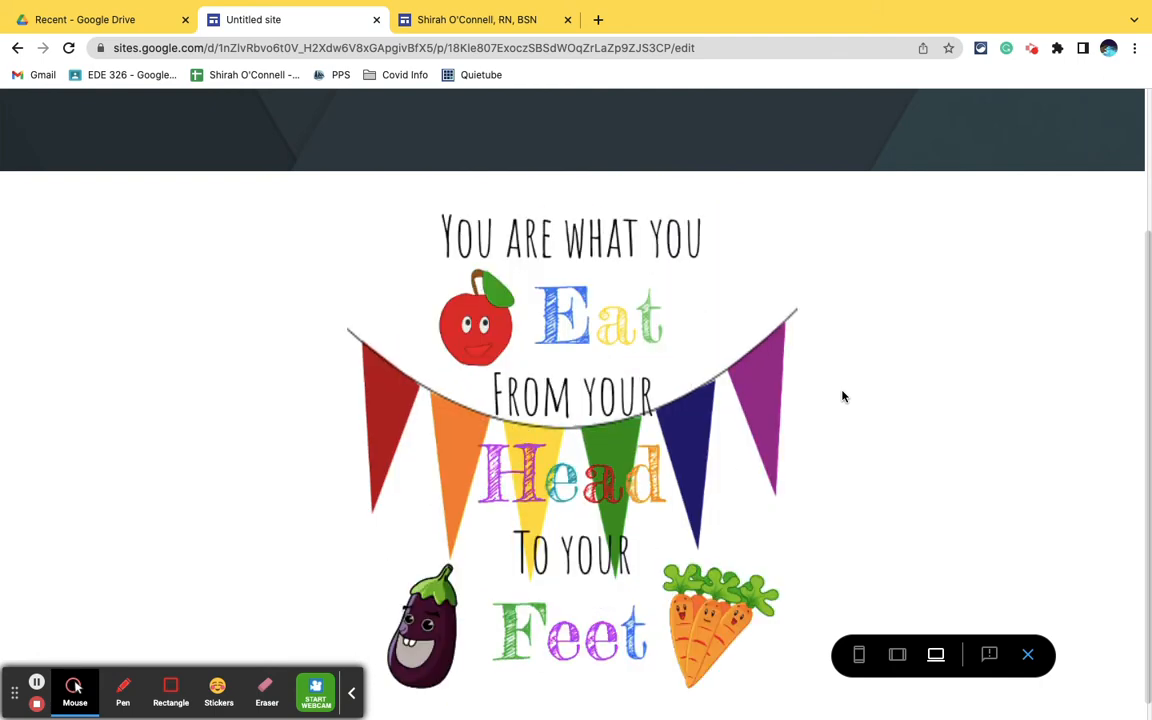
click(1028, 655)
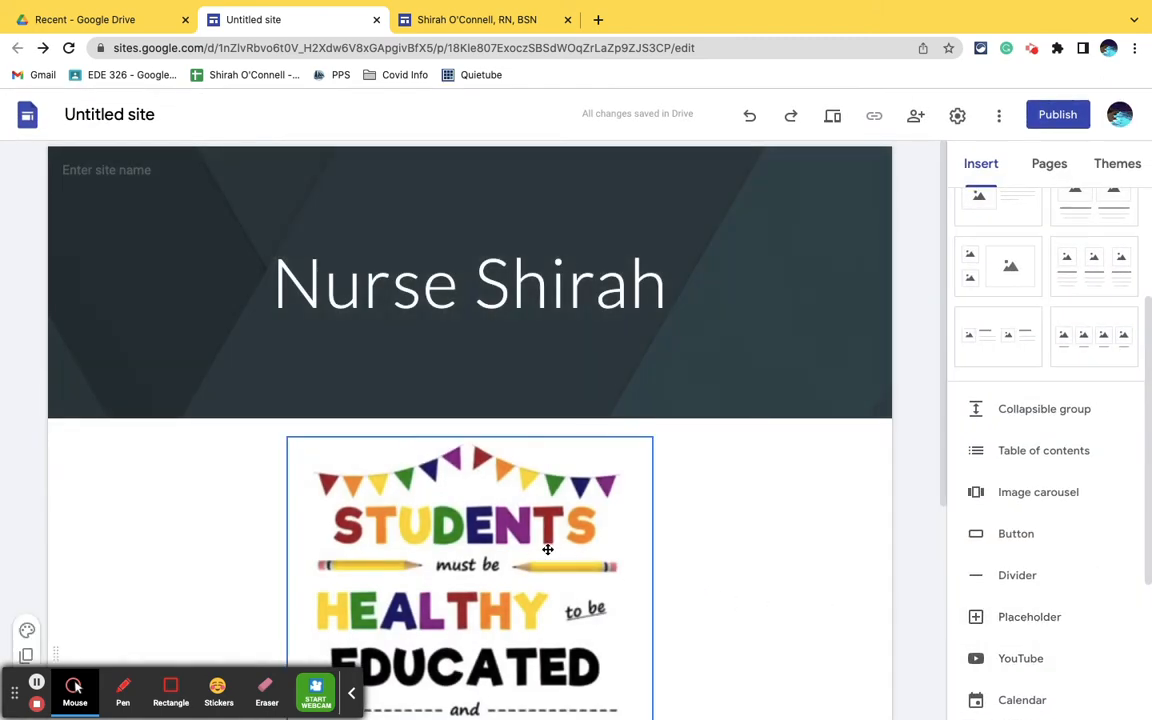
- Change the carousel's transition speed to Medium and update the carousel
click(490, 492)
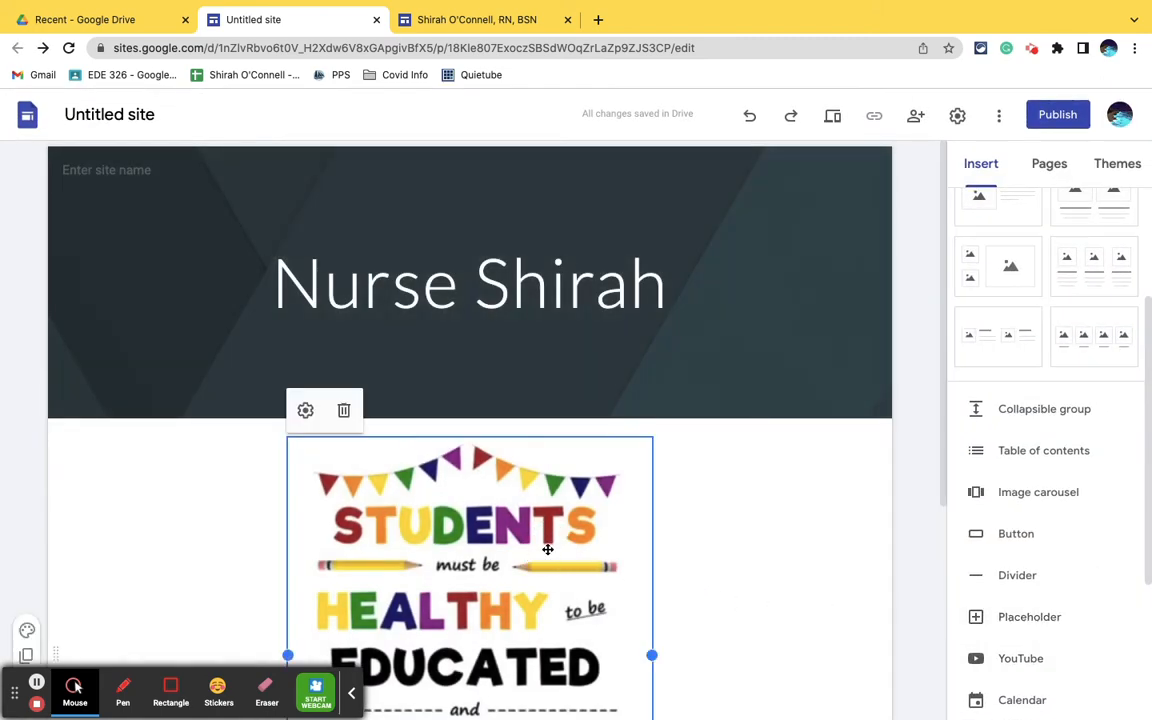
click(305, 410)
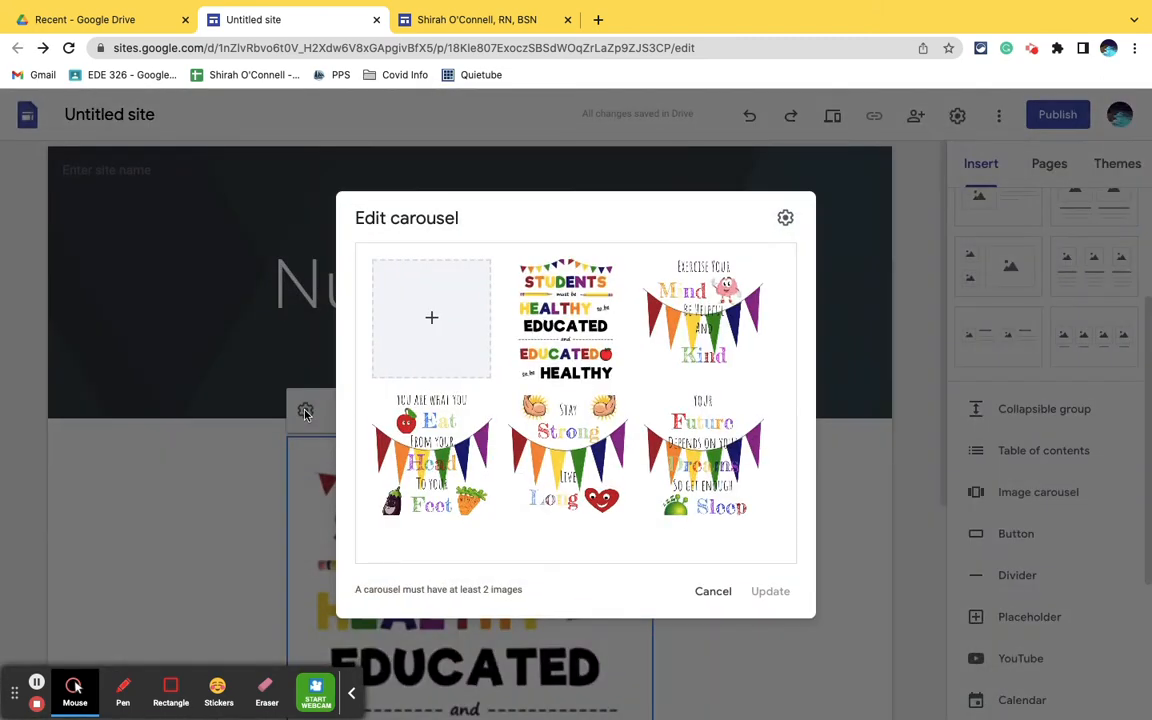
click(786, 218)
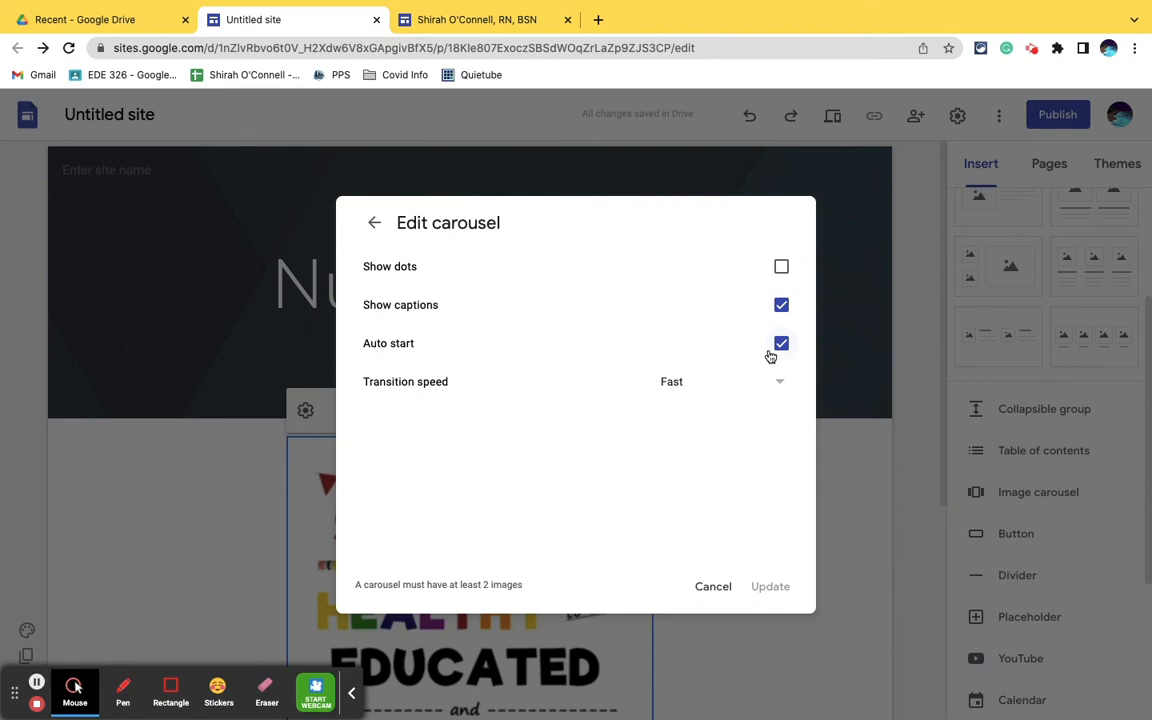
click(776, 382)
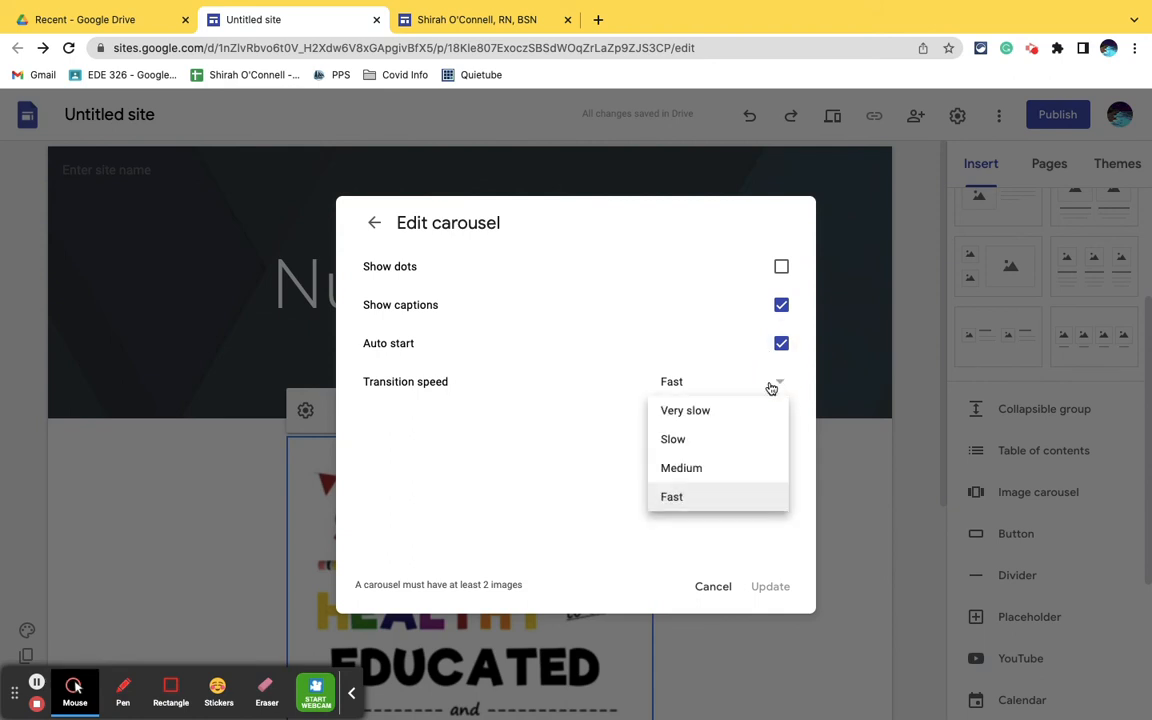
click(694, 467)
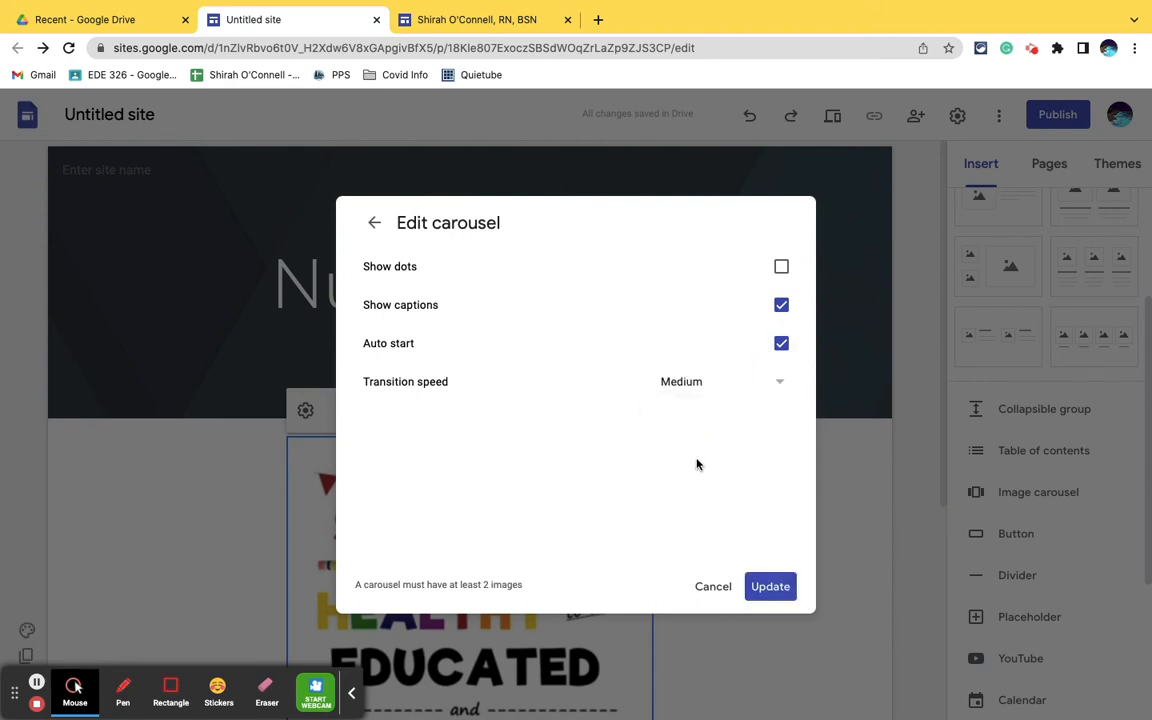
click(770, 586)
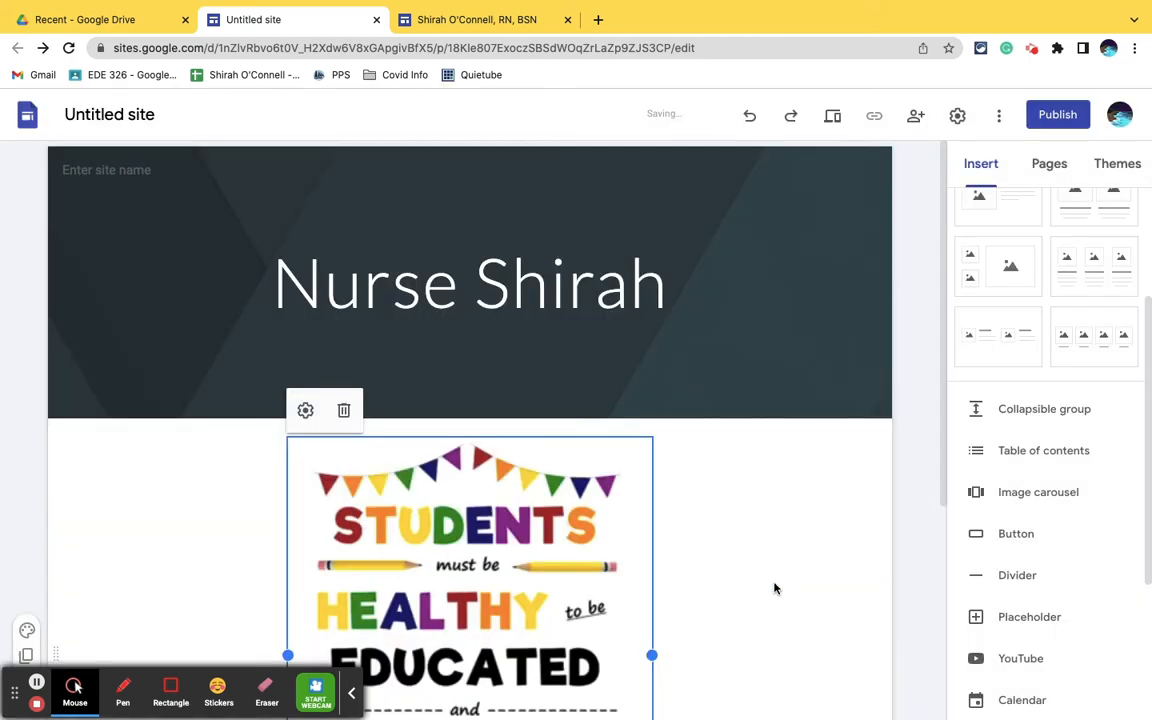
- Preview the site again to watch the carousel cycle through its posters at Medium speed, and exit the preview
click(832, 118)
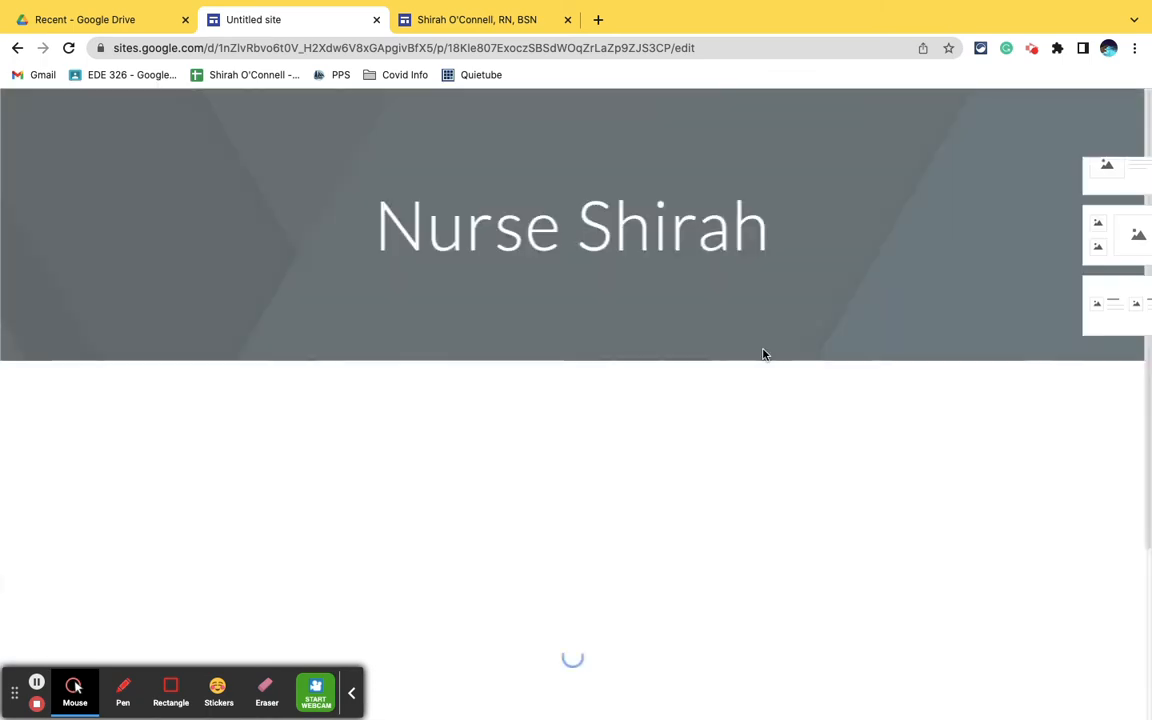
scroll(763, 354, down, 3)
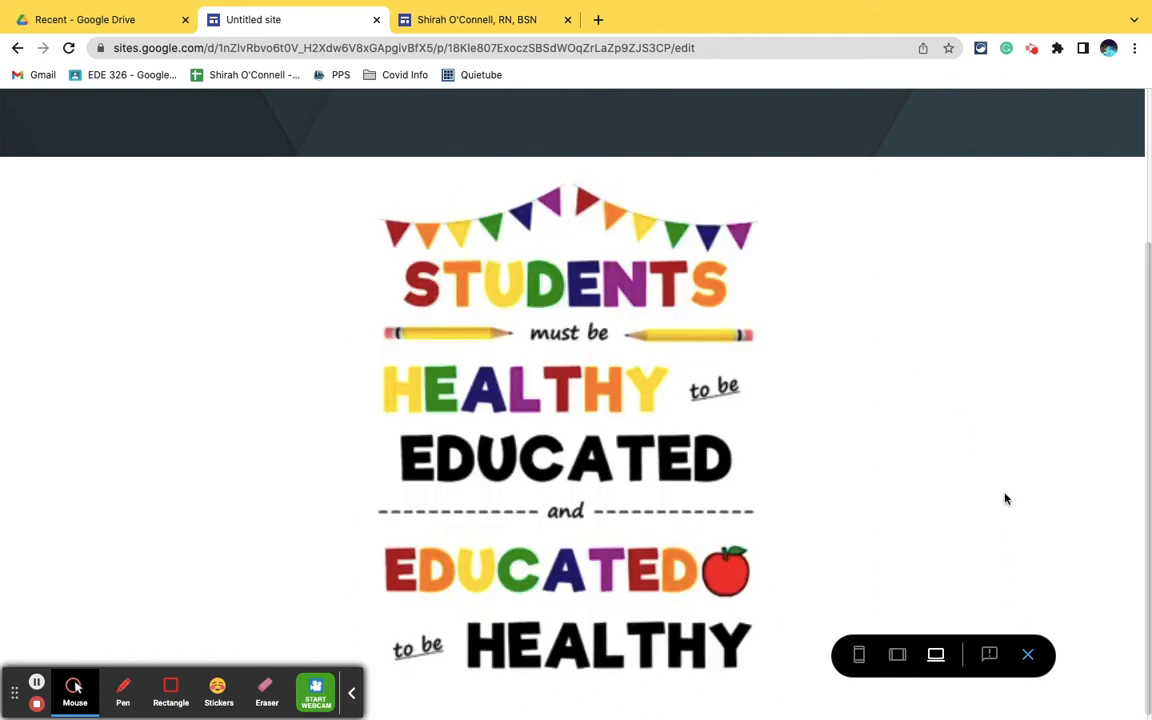
scroll(1006, 498, up, 3)
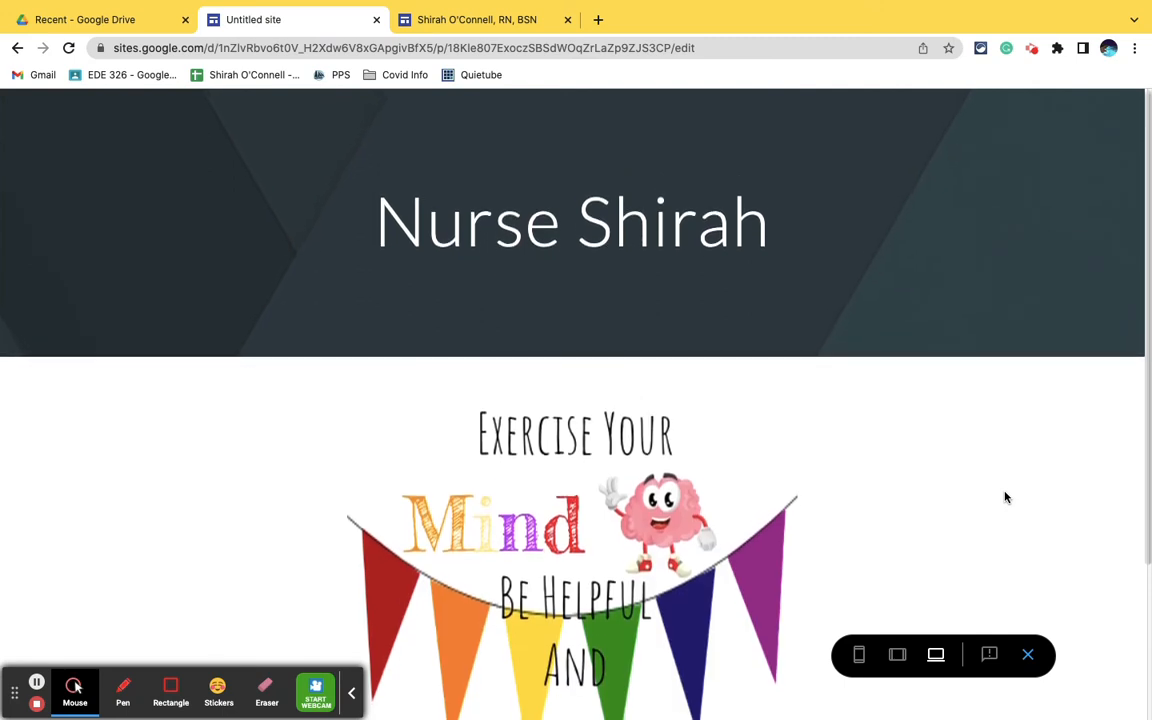
scroll(1006, 498, down, 4)
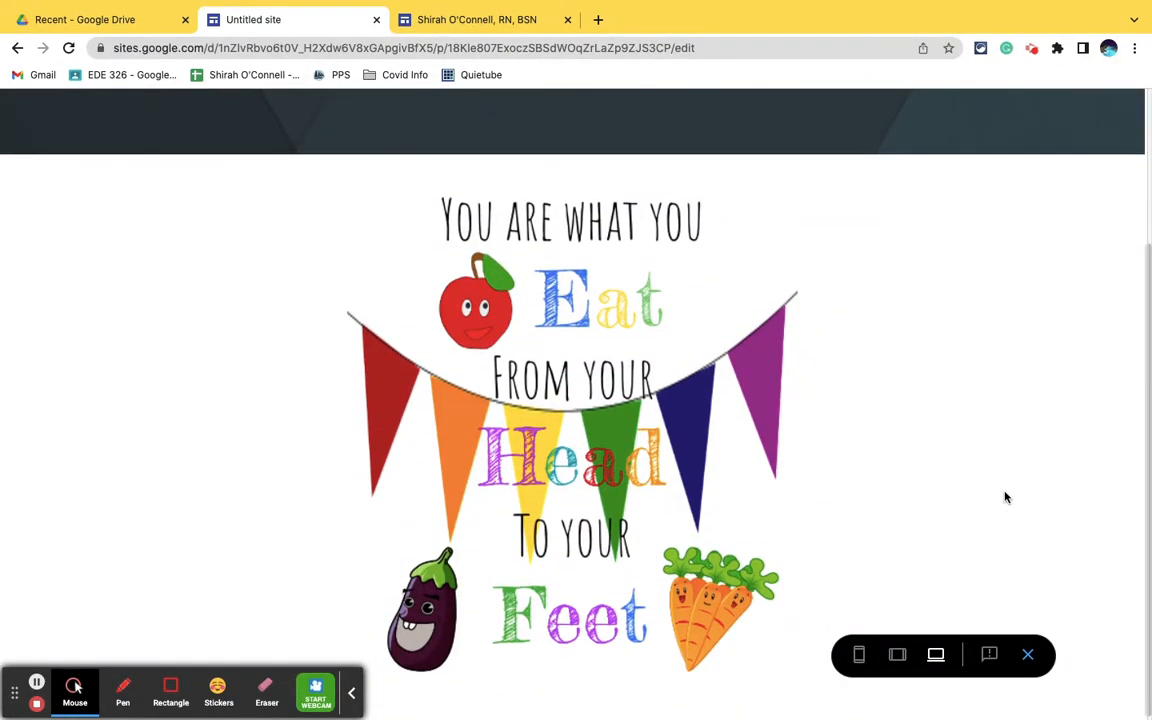
scroll(1006, 498, down, 1)
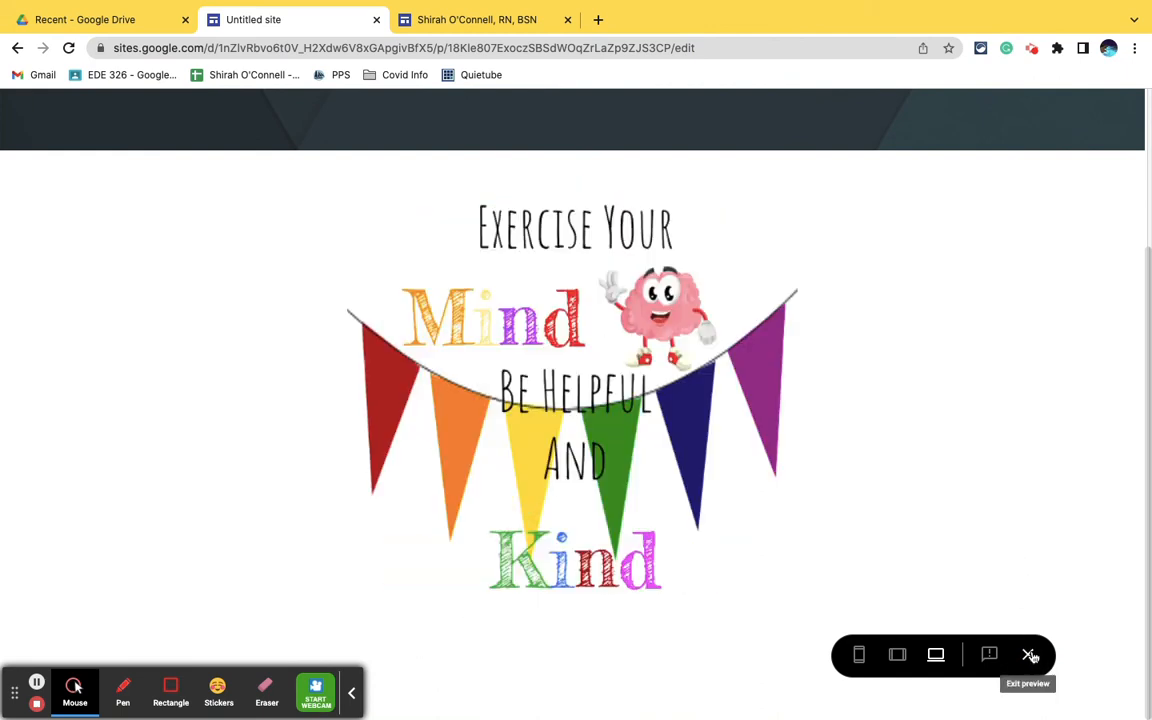
click(1028, 655)
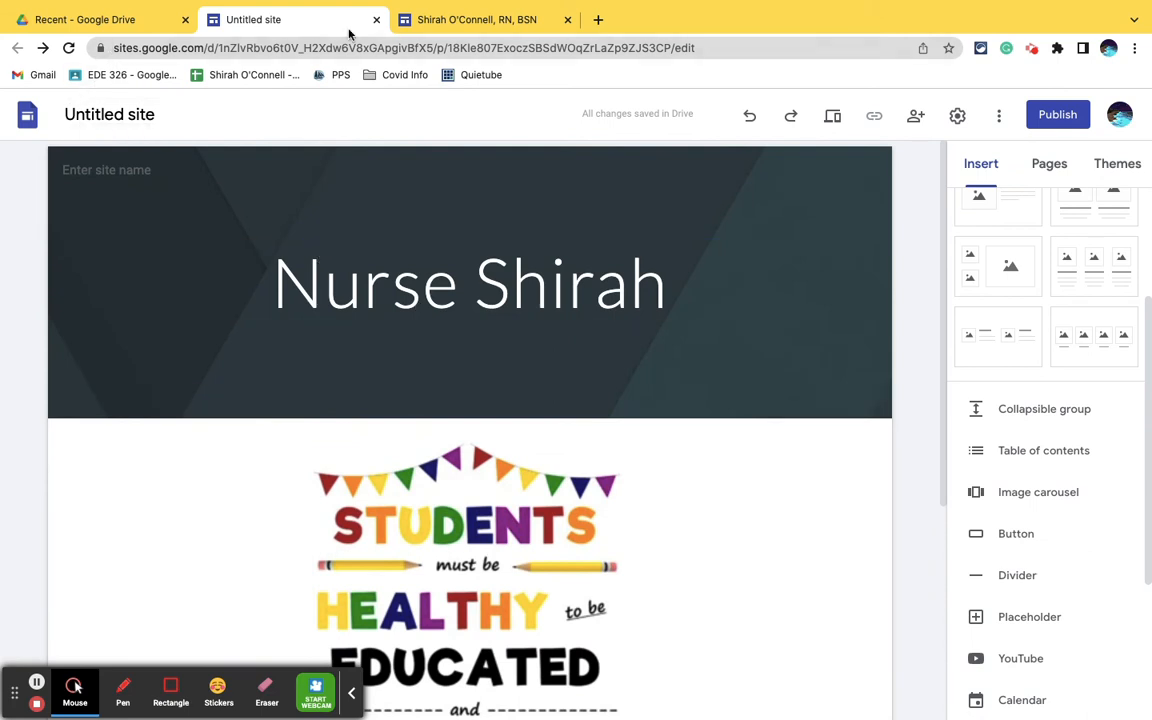
- Switch to the finished nurse website's preview, examine its home page carousel beside the static poster and its contact section, and return to the untitled site
click(445, 22)
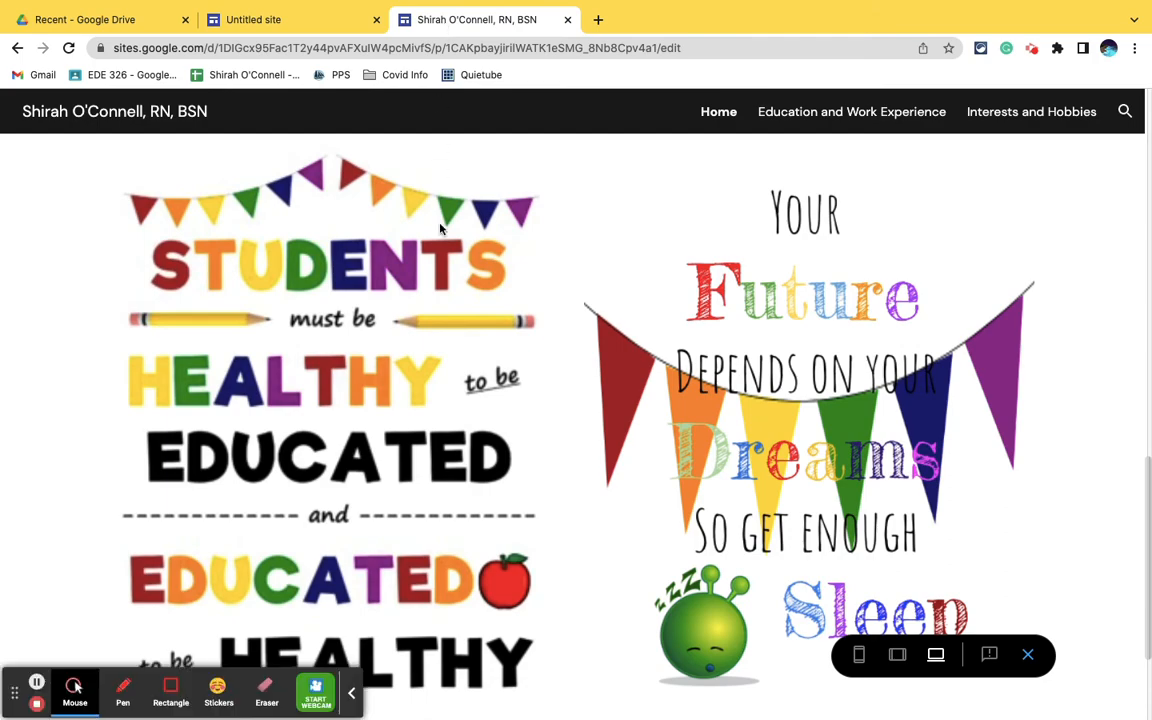
scroll(440, 228, down, 5)
scroll(440, 228, up, 3)
scroll(440, 228, down, 3)
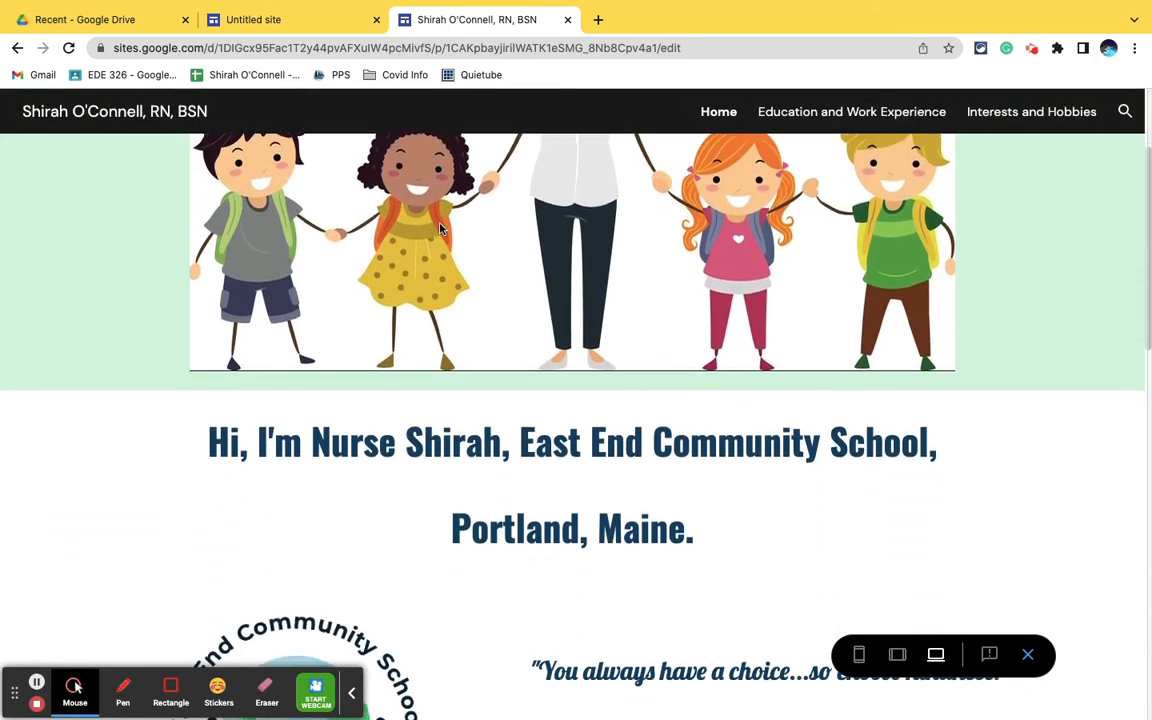
scroll(440, 228, down, 9)
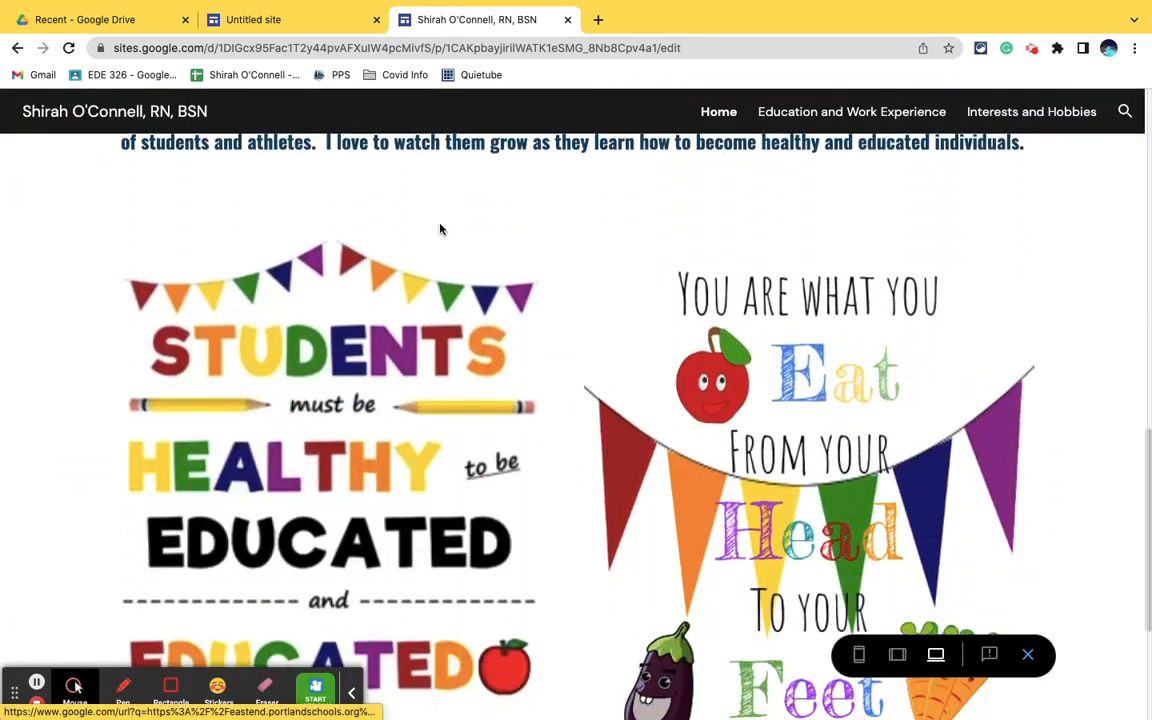
scroll(440, 228, down, 1)
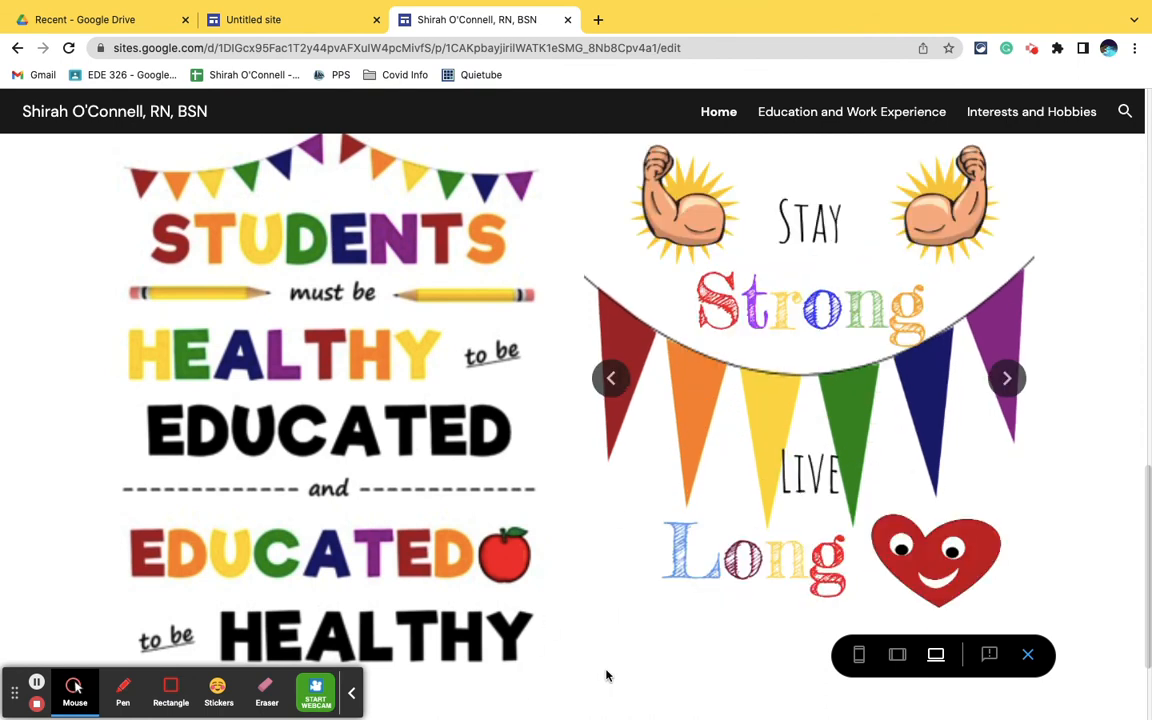
scroll(555, 643, down, 2)
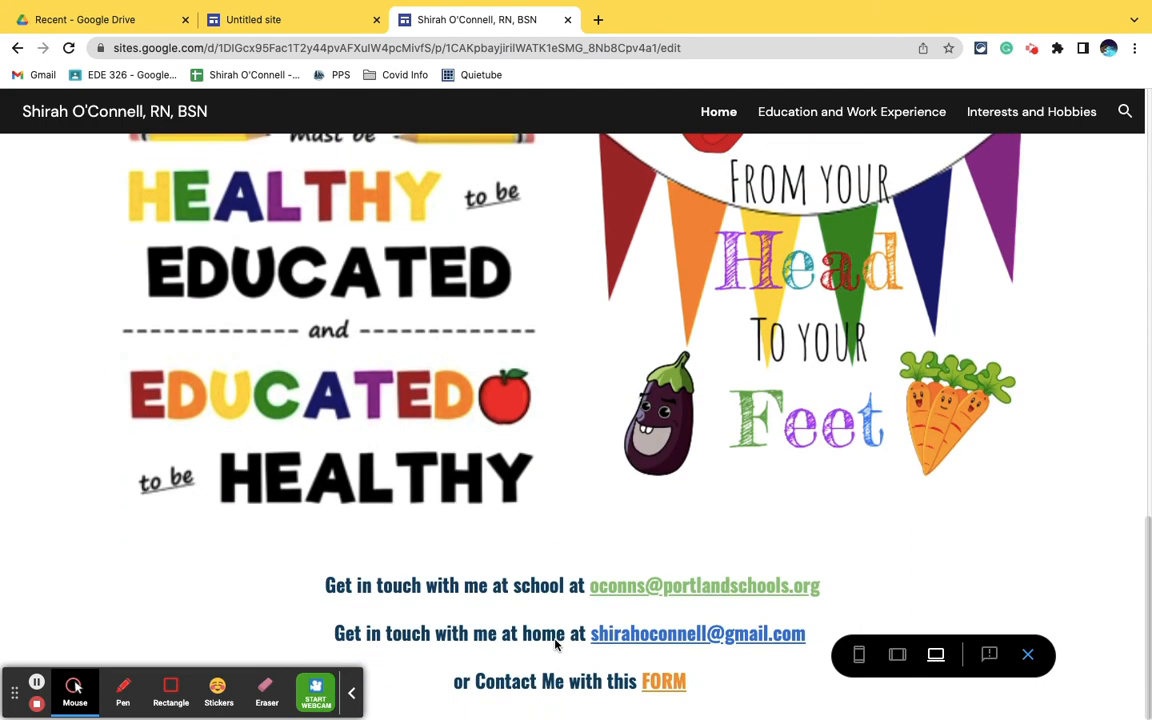
scroll(560, 643, up, 1)
scroll(555, 645, up, 2)
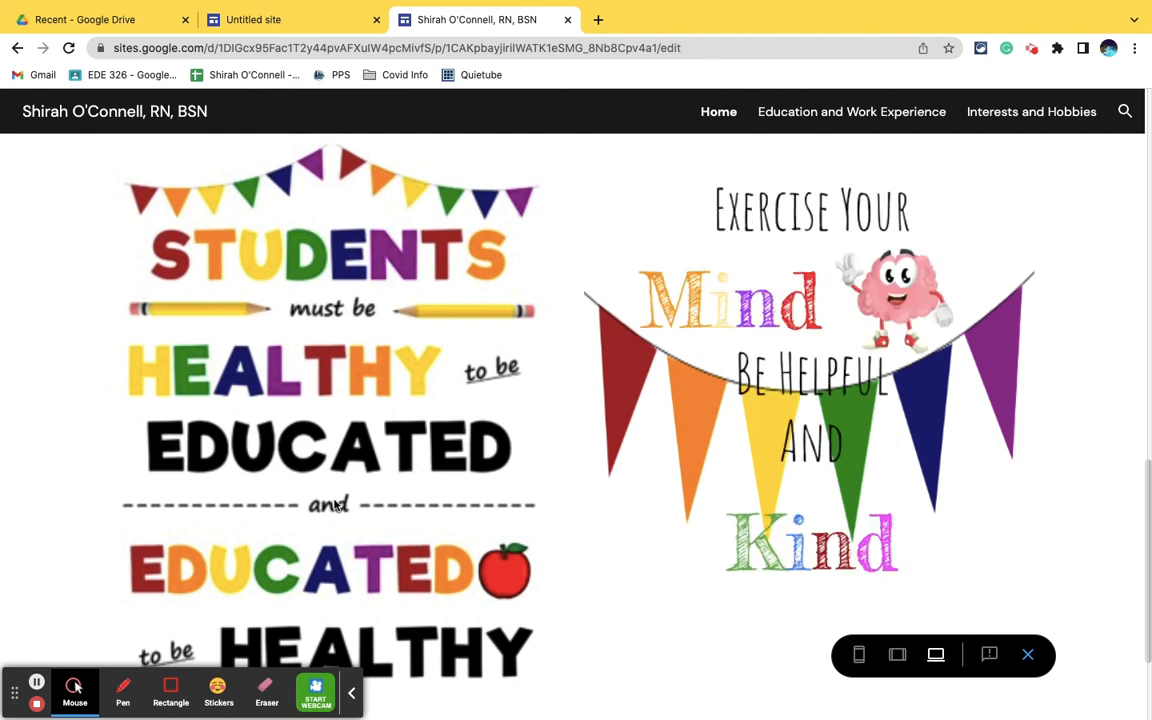
click(298, 22)
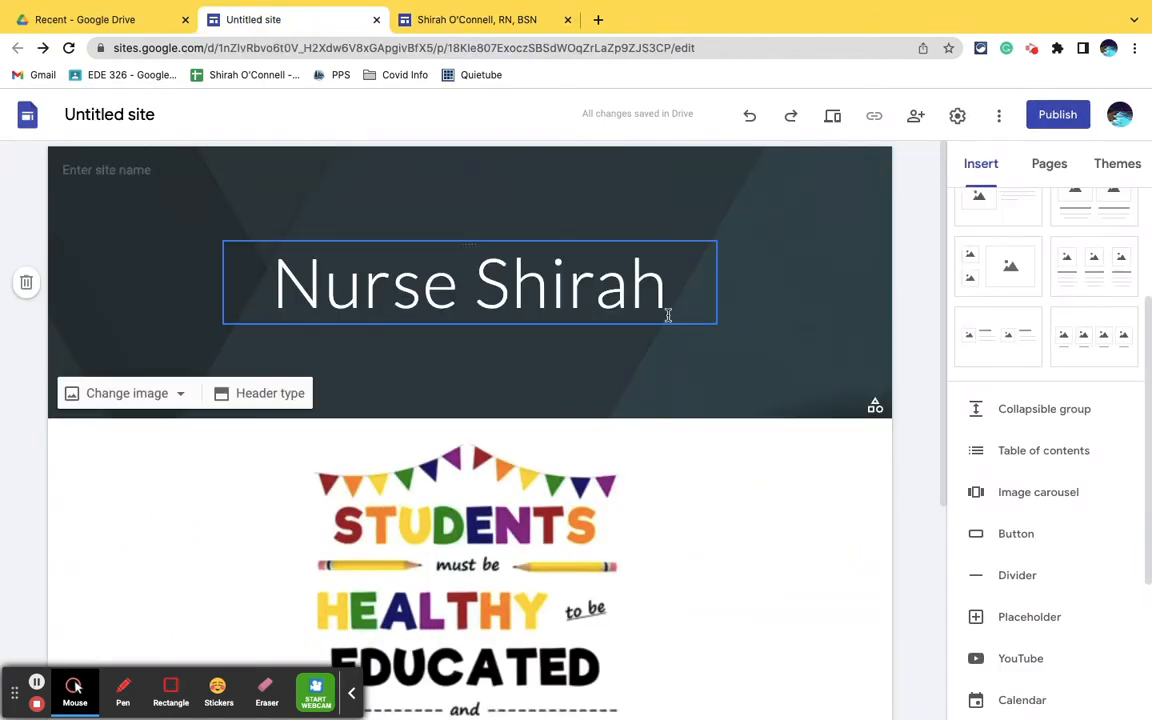